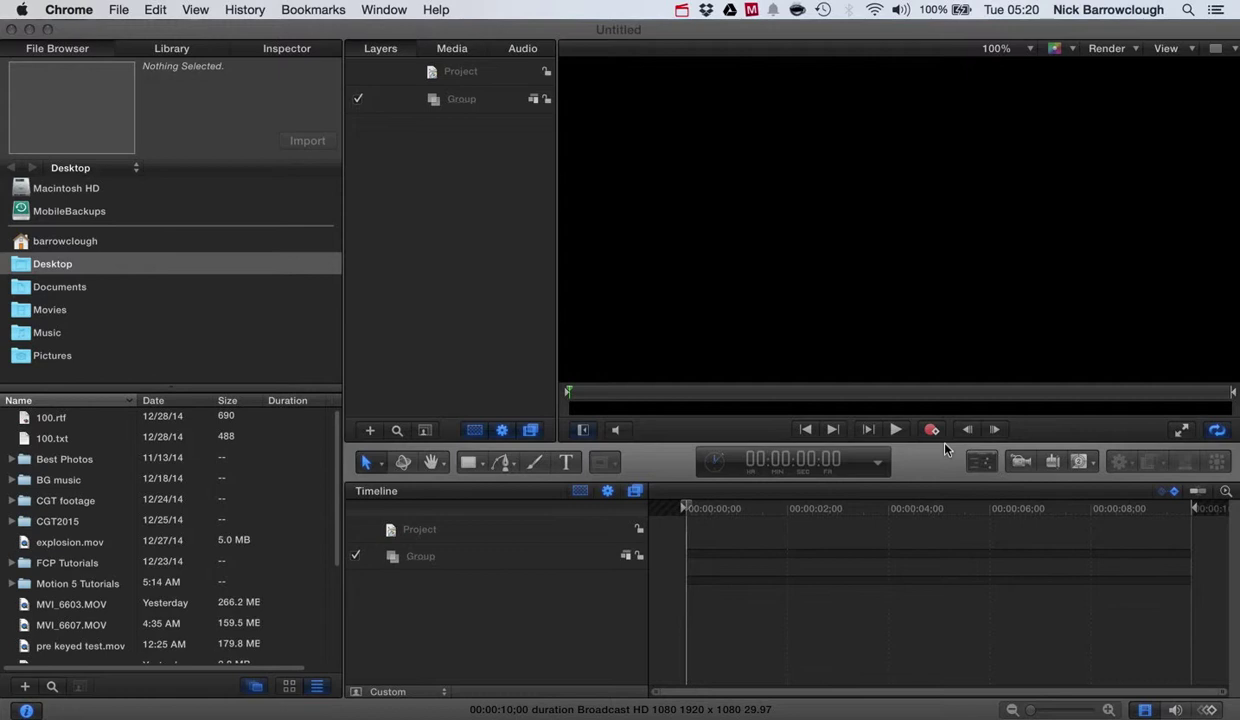
# Step: Drag the motionVFX mObject generator from the Library onto the Group and show its Generator settings
pyautogui.click(175, 53)
pyautogui.click(175, 53)
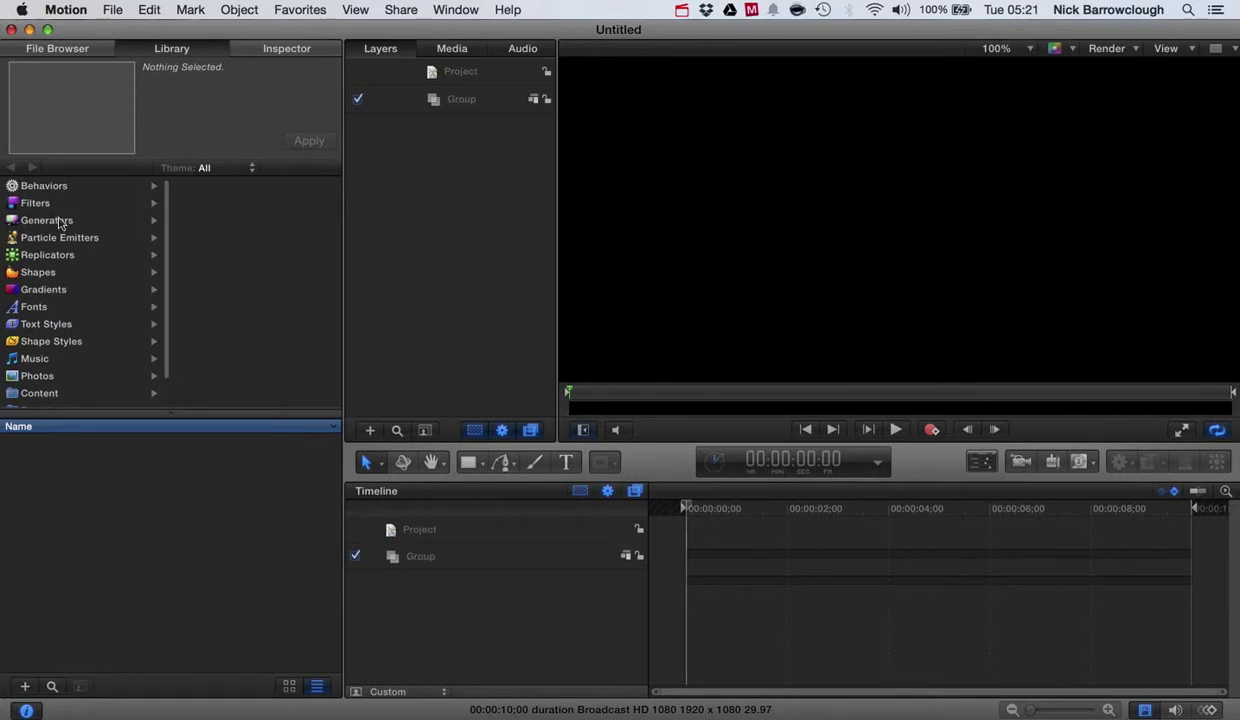
pyautogui.click(36, 221)
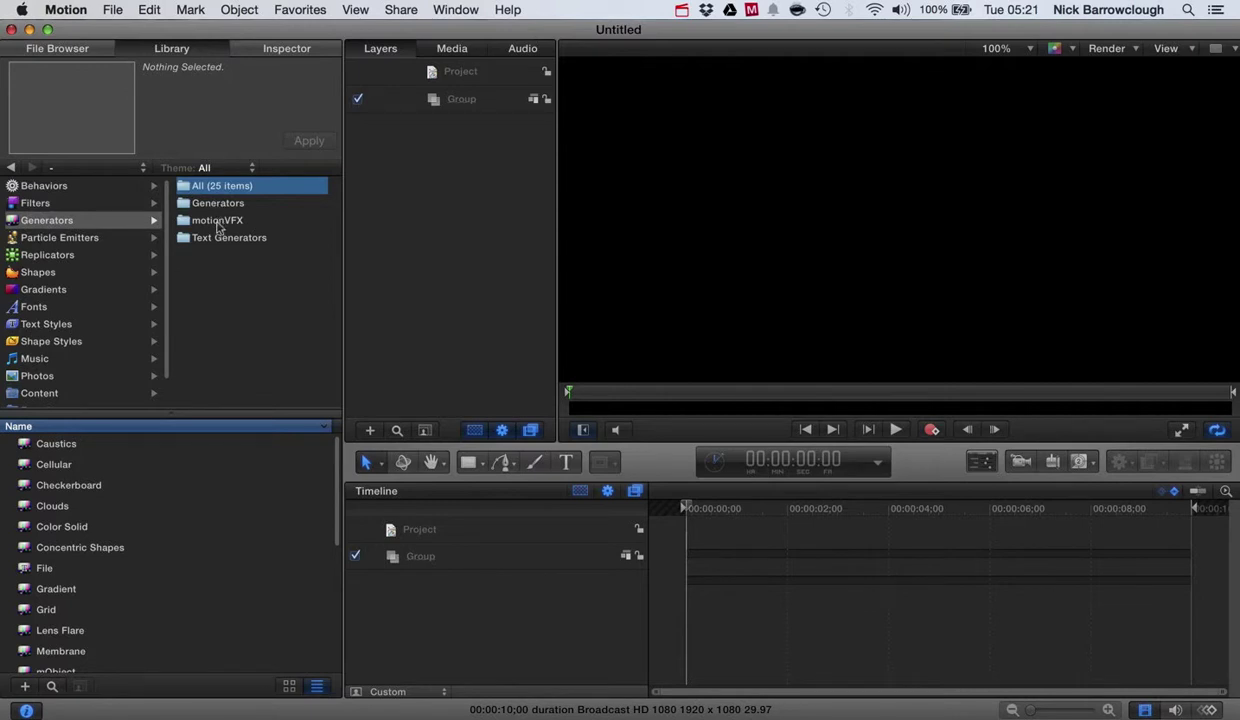
pyautogui.click(218, 221)
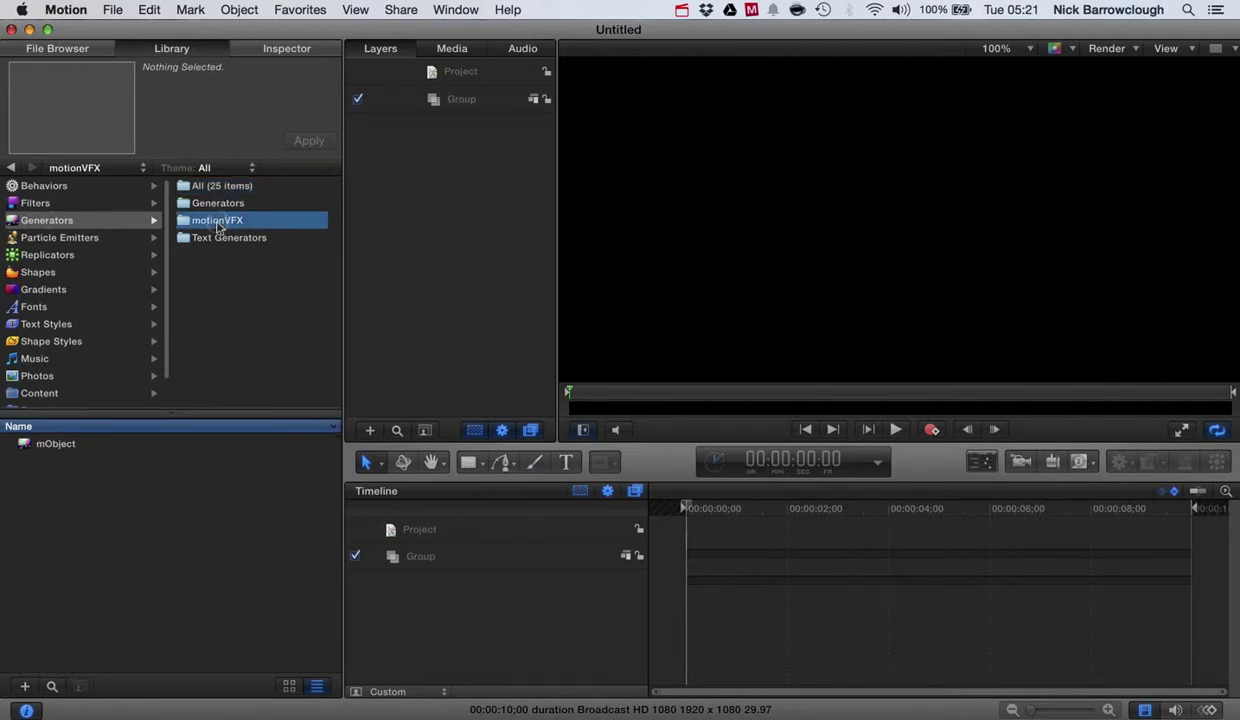
pyautogui.click(52, 447)
pyautogui.moveTo(52, 450); pyautogui.dragTo(463, 106)
pyautogui.click(460, 128)
pyautogui.click(302, 49)
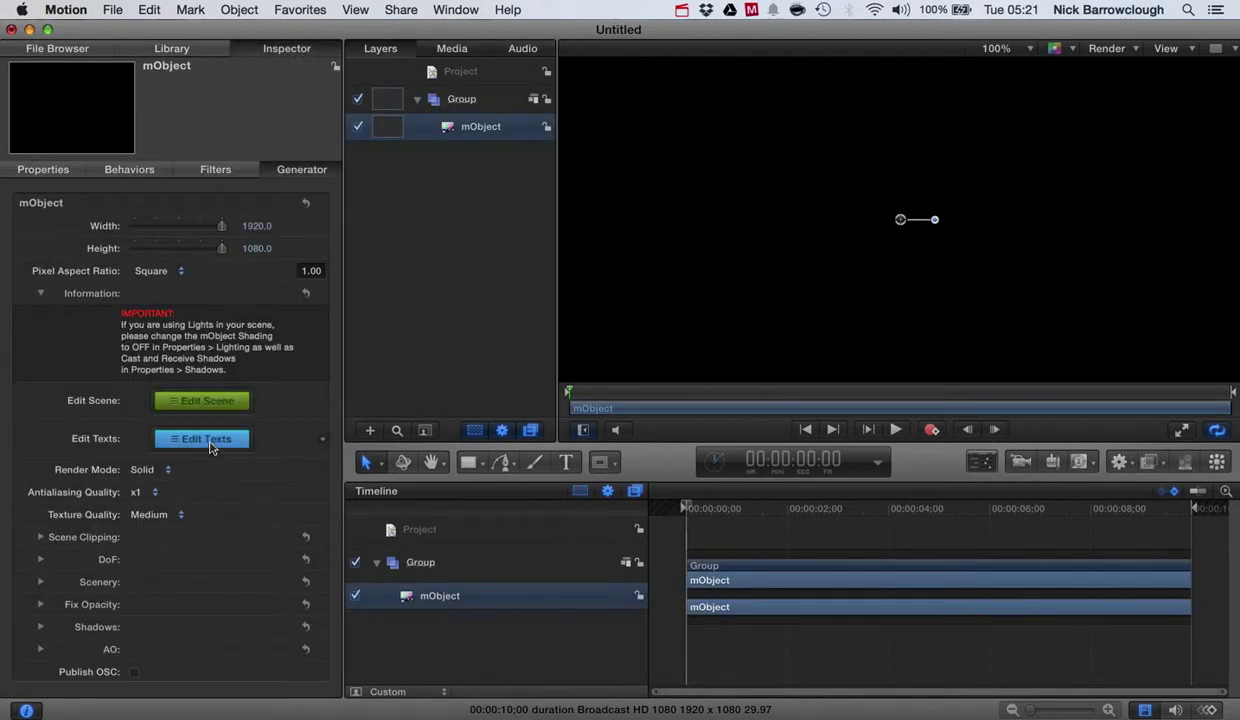
# Step: Create a new mObject 3D text layer and open its text for editing in the 3D Extrude window
pyautogui.click(209, 441)
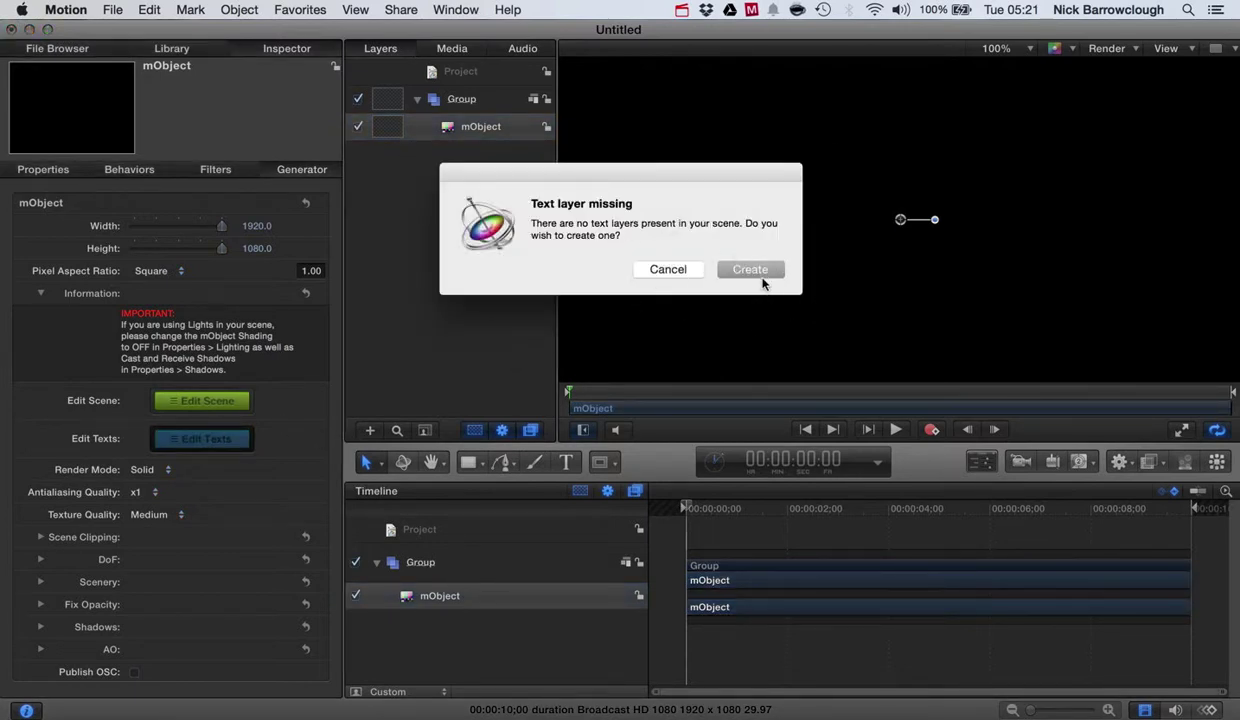
pyautogui.click(757, 270)
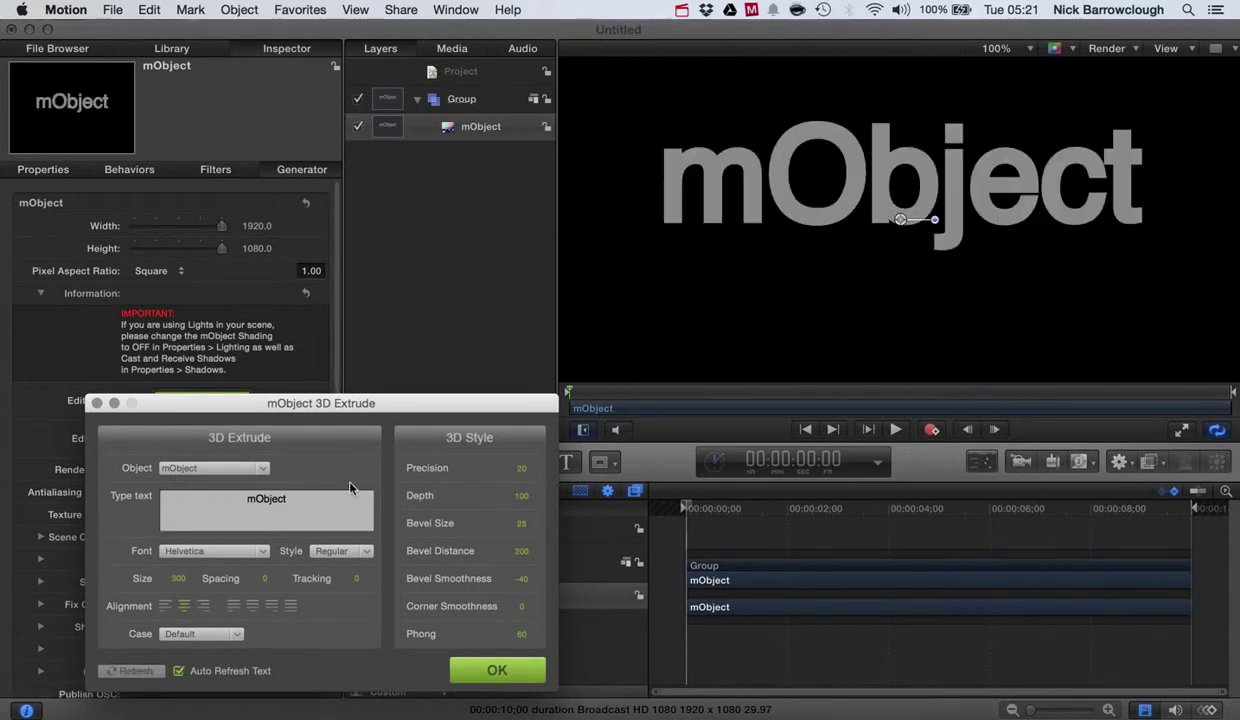
pyautogui.moveTo(368, 404); pyautogui.dragTo(424, 189)
pyautogui.click(371, 289)
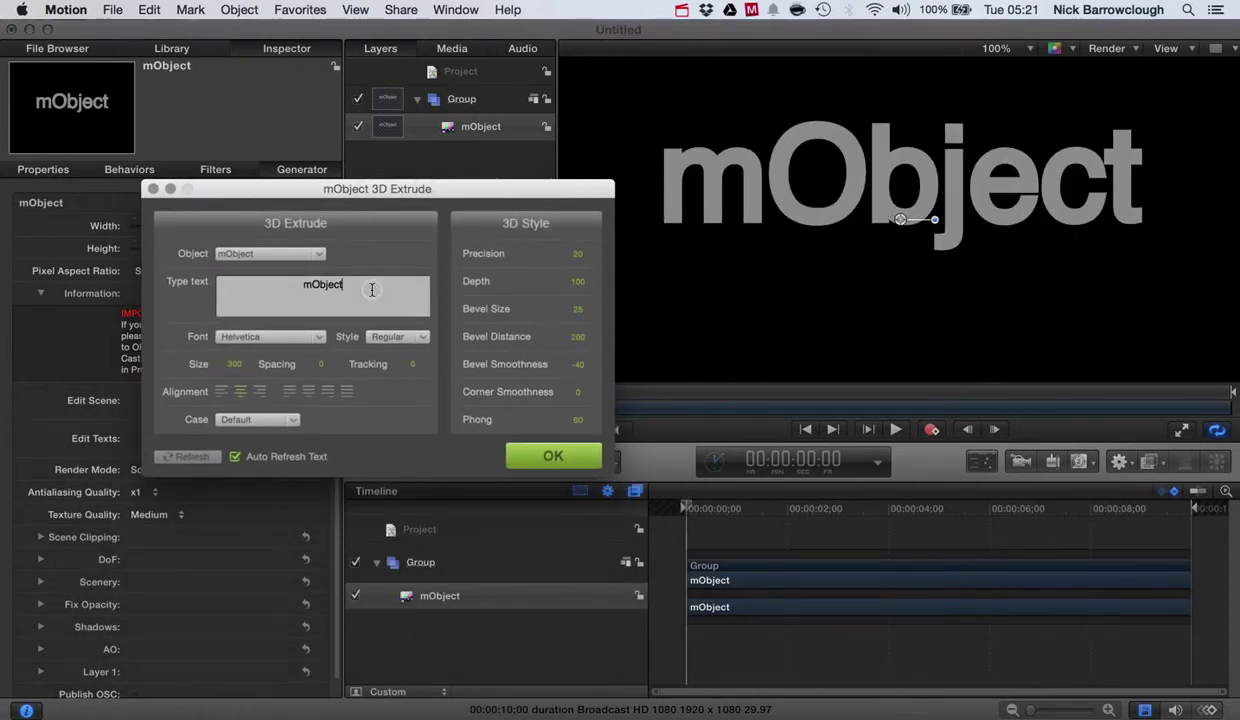
pyautogui.click(262, 254)
pyautogui.click(262, 255)
# Step: Replace the placeholder wording with 'Motion 5'
pyautogui.write('Nick')
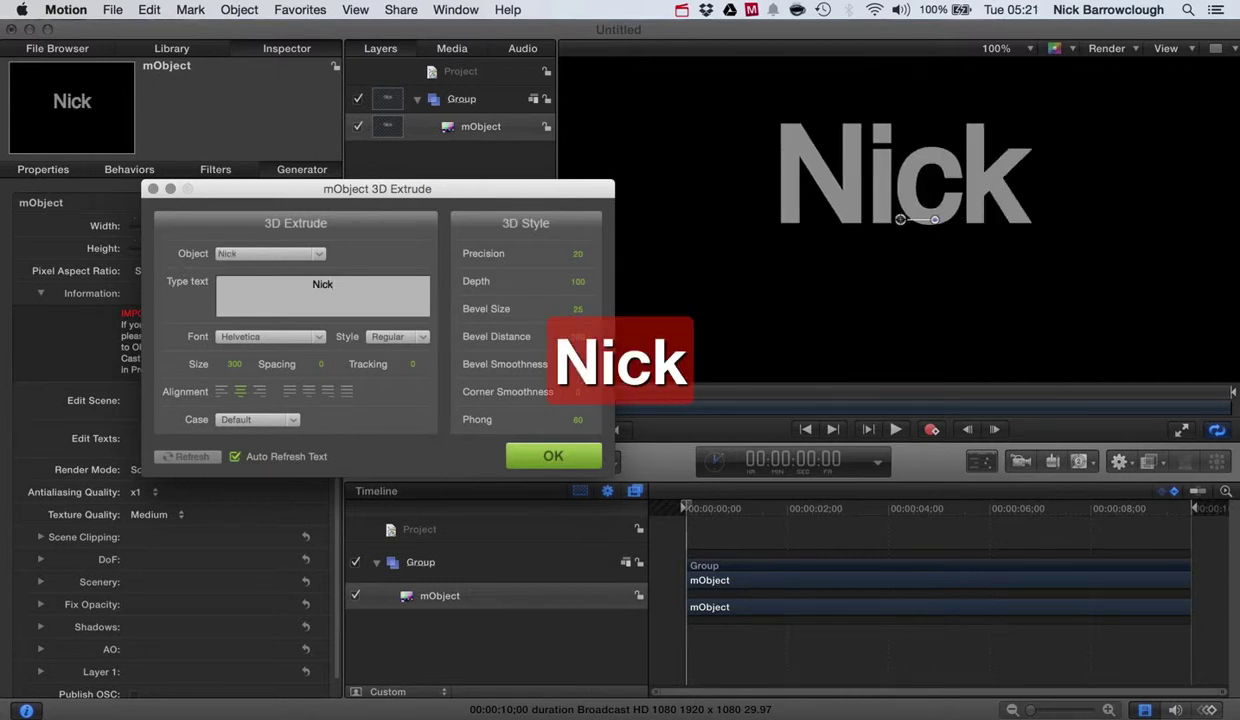
pyautogui.press('BackSpace')
pyautogui.press('BackSpace')
pyautogui.press('BackSpace')
pyautogui.press('BackSpace')
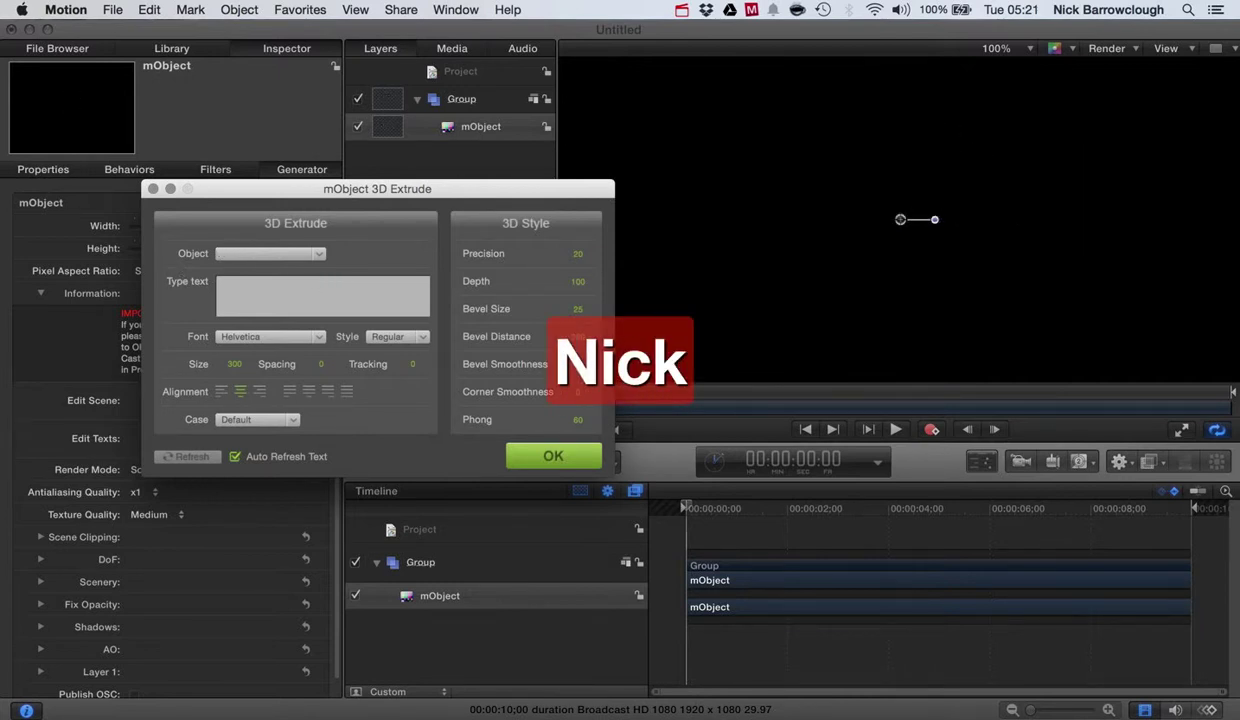
pyautogui.write('Motion ')
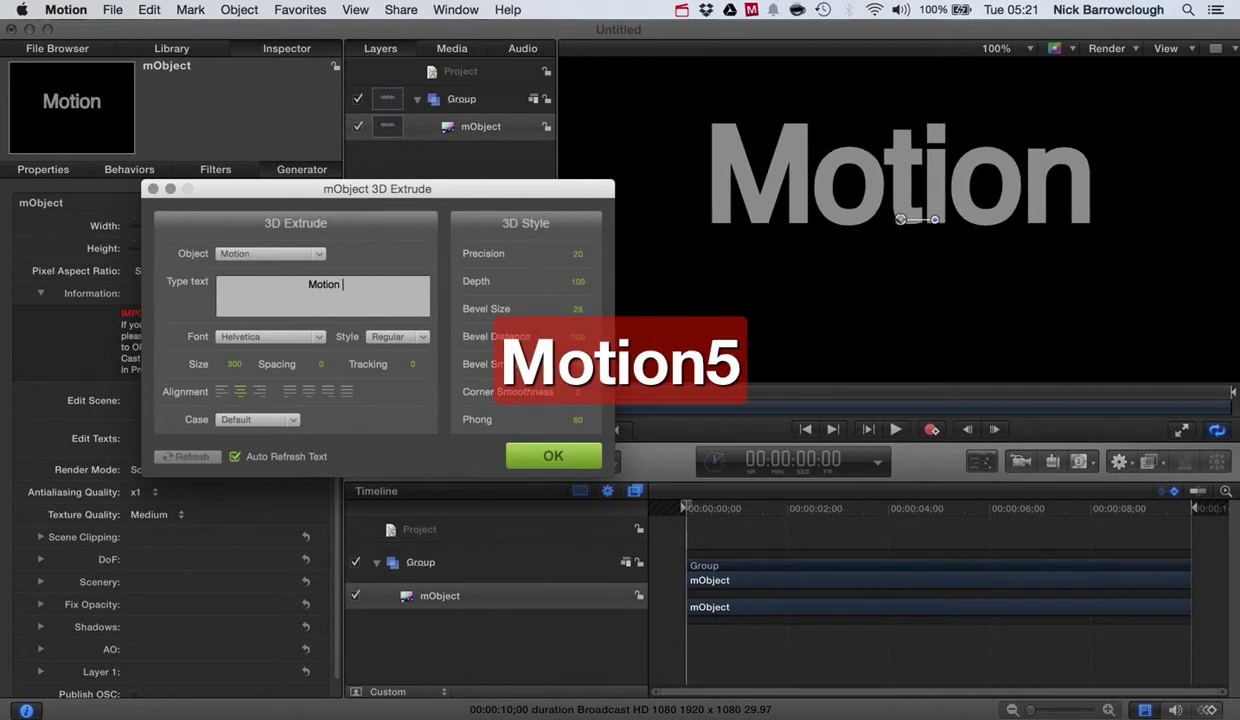
pyautogui.write('5')
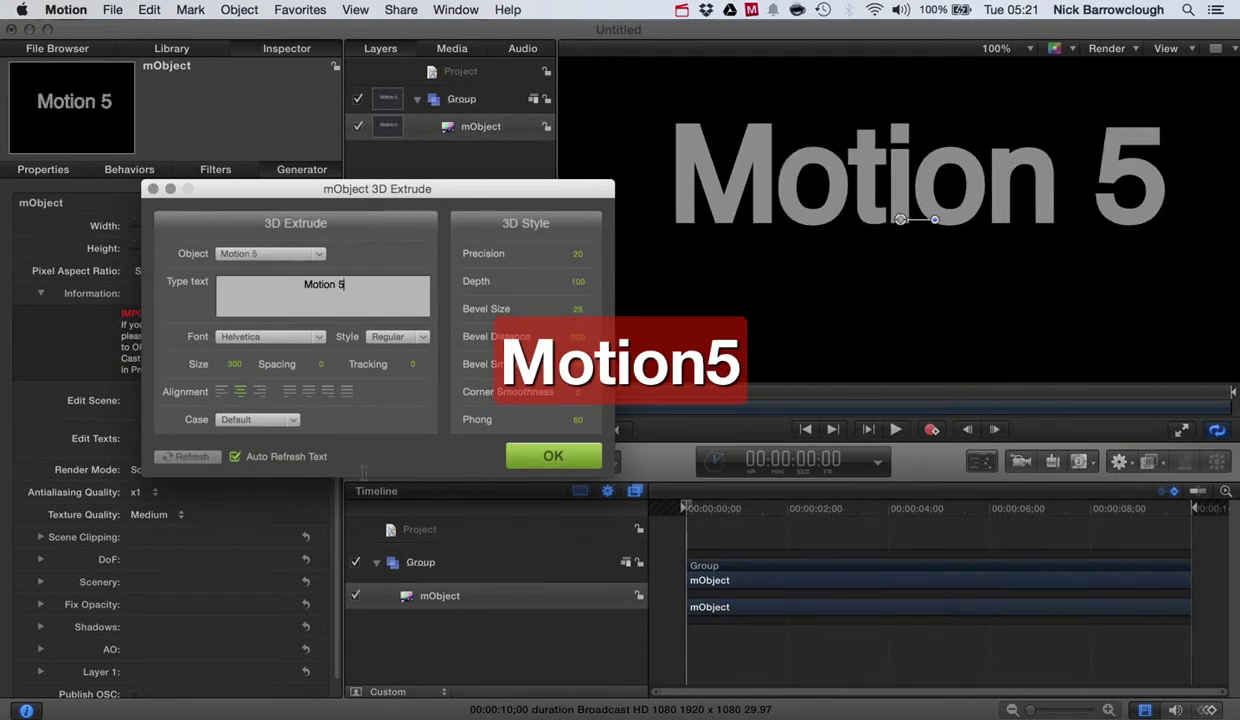
# Step: Set the text to the Kaiti TC font at size 304.6 and adjust the bevel distance
pyautogui.click(250, 336)
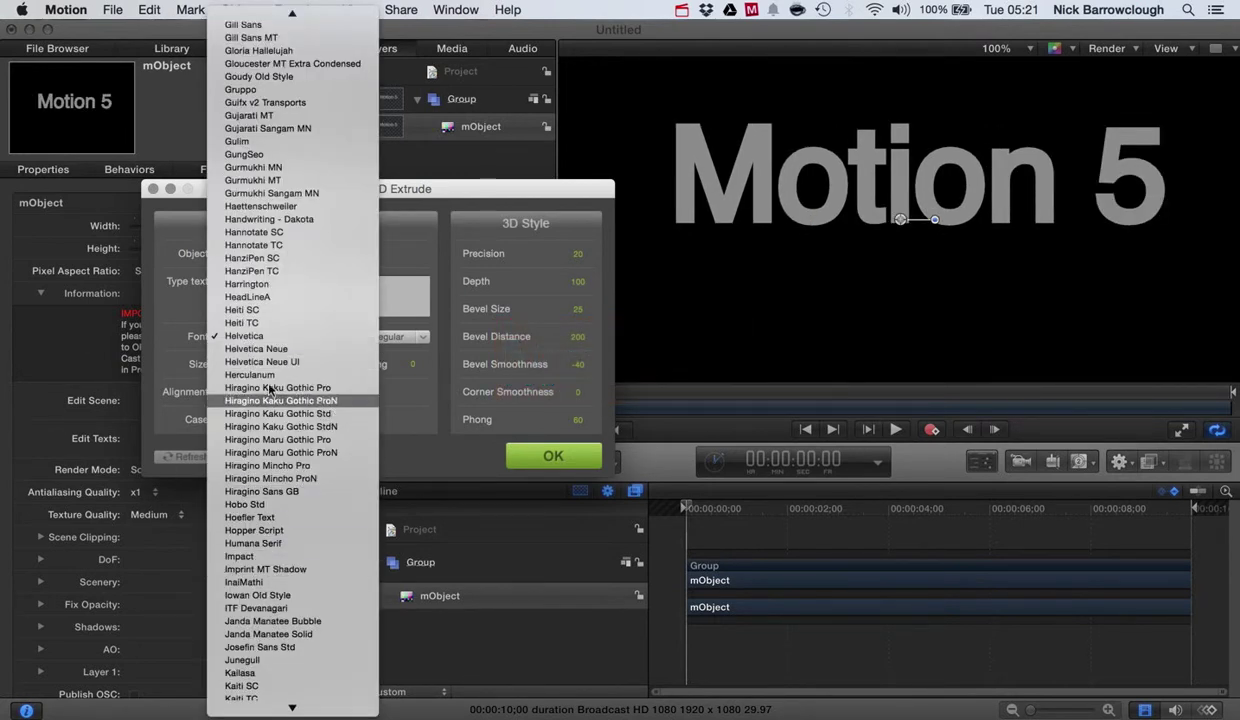
pyautogui.scroll(-1, 263, 500)
pyautogui.click(260, 475)
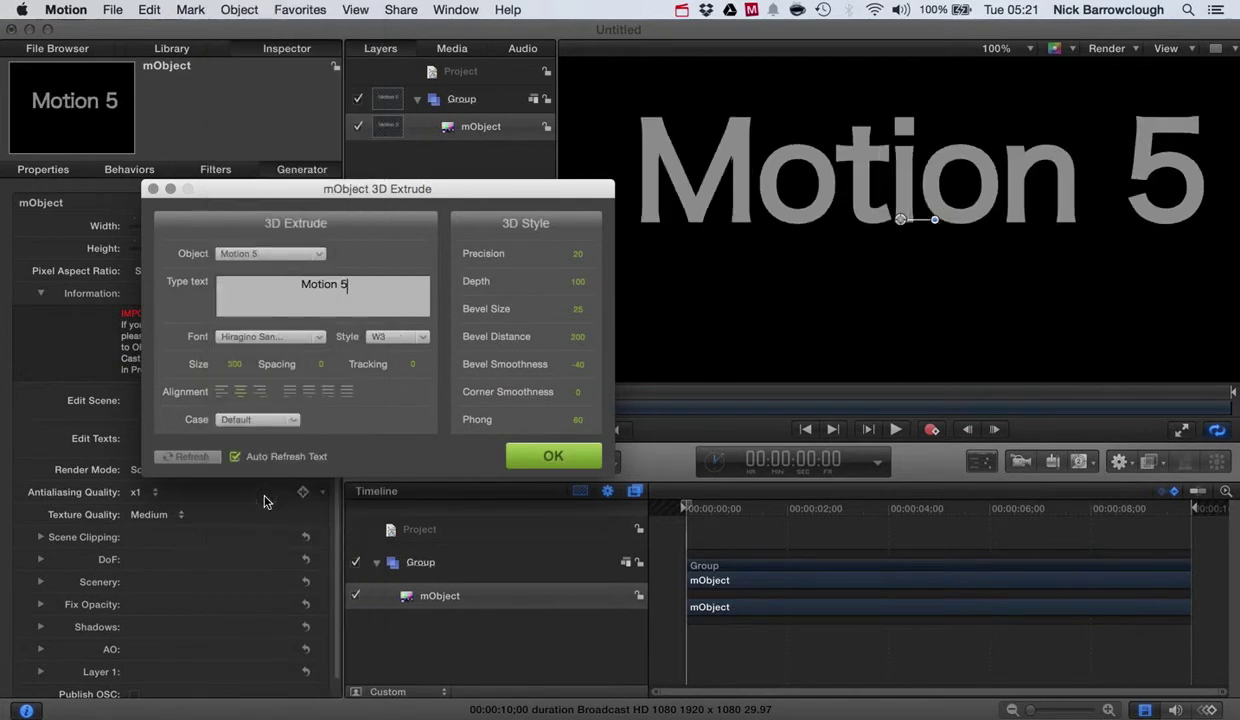
pyautogui.click(253, 345)
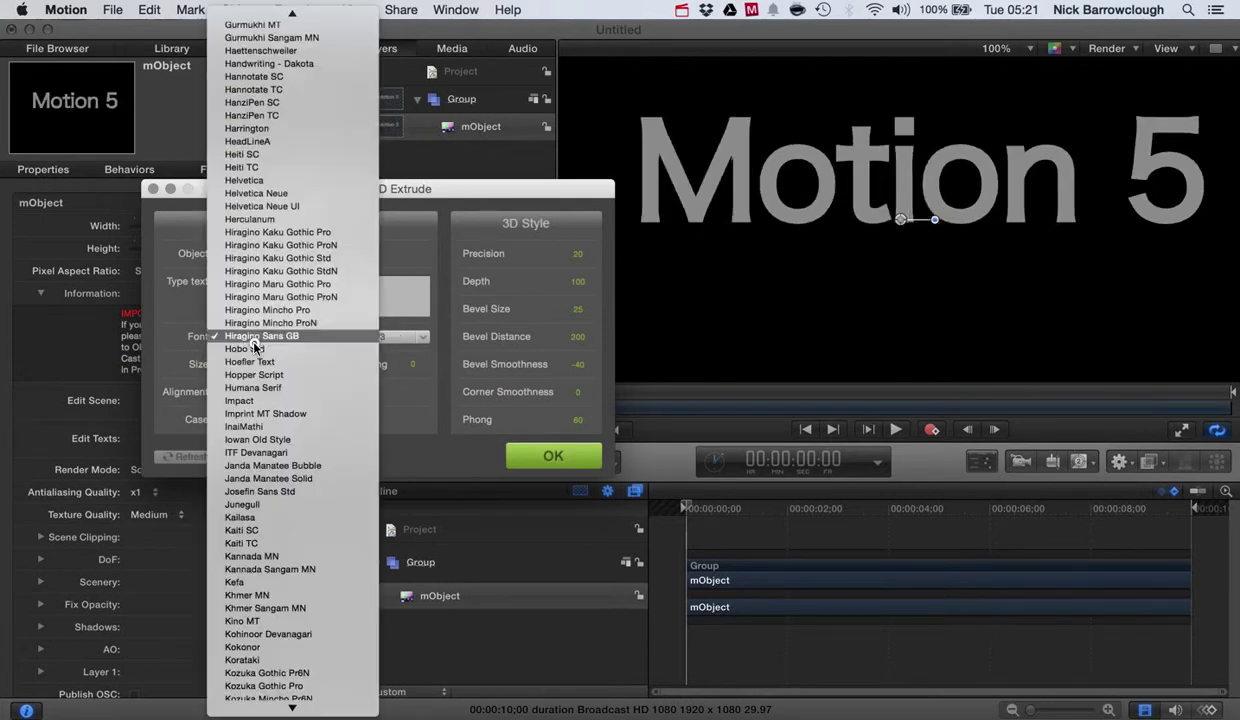
pyautogui.click(265, 548)
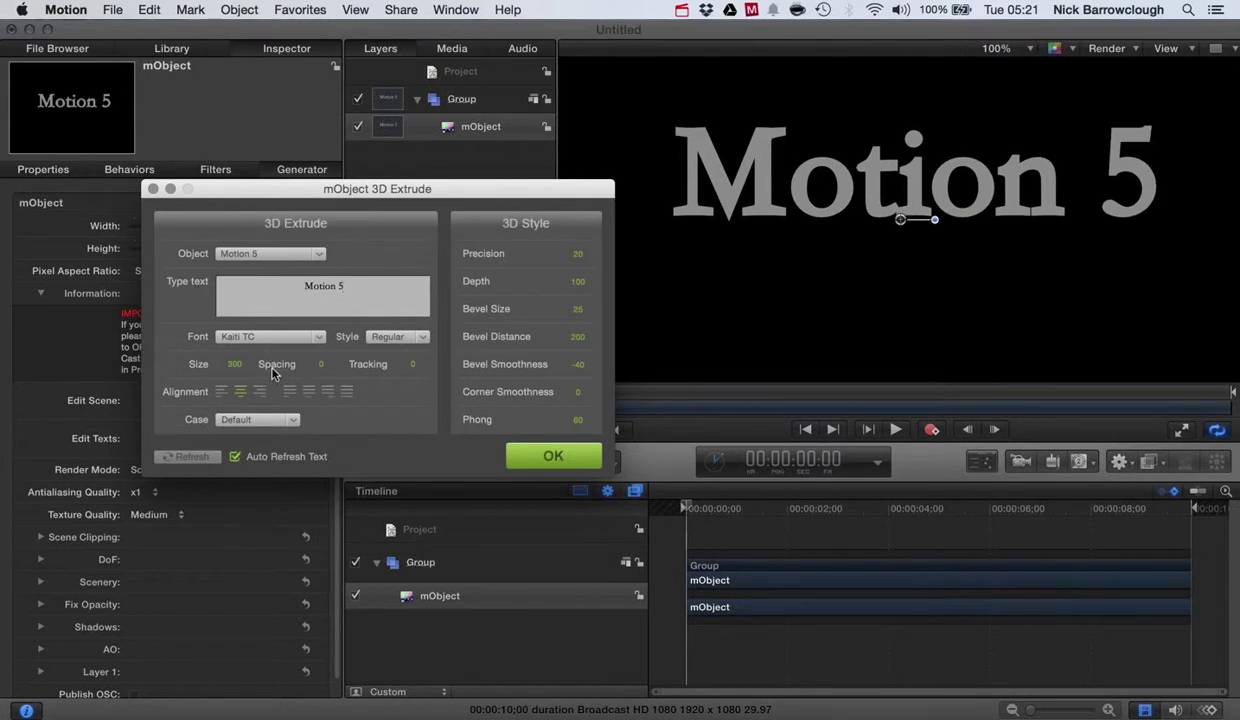
pyautogui.moveTo(238, 357)
pyautogui.mouseDown()
pyautogui.moveTo(236, 320)
pyautogui.moveTo(236, 342)
pyautogui.mouseUp()
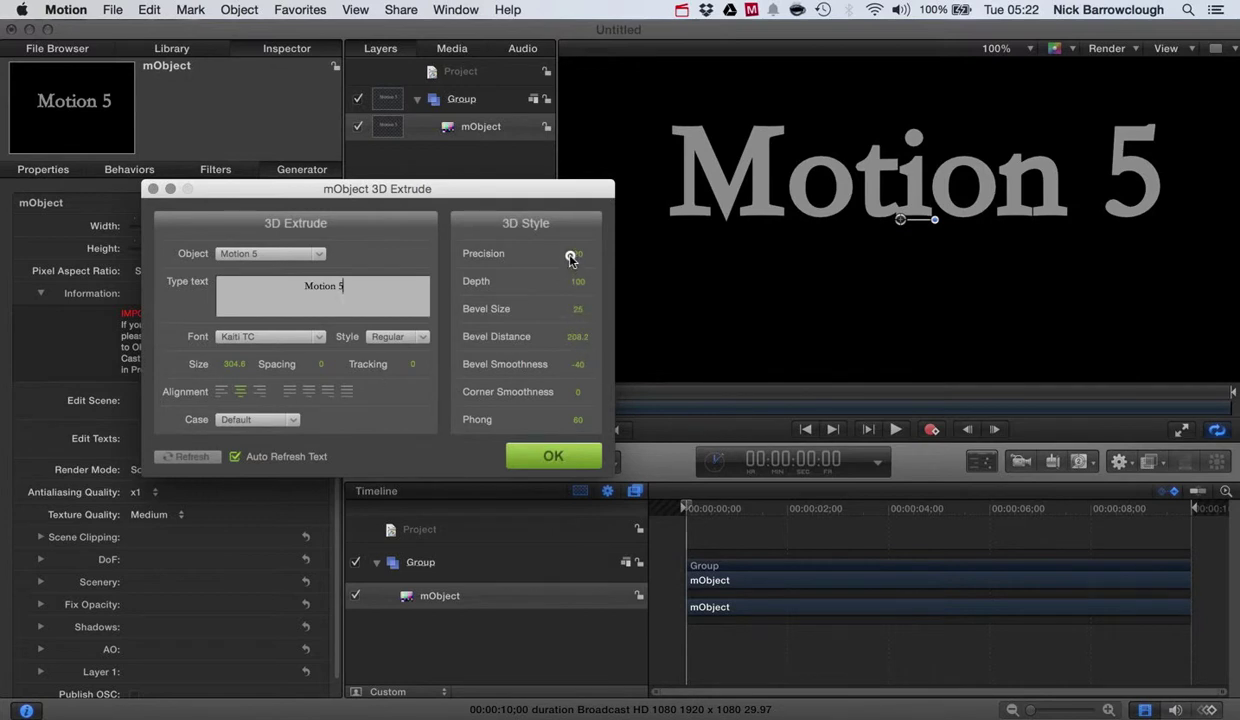
pyautogui.moveTo(579, 357)
pyautogui.mouseDown()
pyautogui.moveTo(578, 313)
pyautogui.moveTo(578, 348)
pyautogui.mouseUp()
# Step: Add a camera, switch the groups to 3D, and orbit to reveal the letters' extruded depth
pyautogui.click(1020, 460)
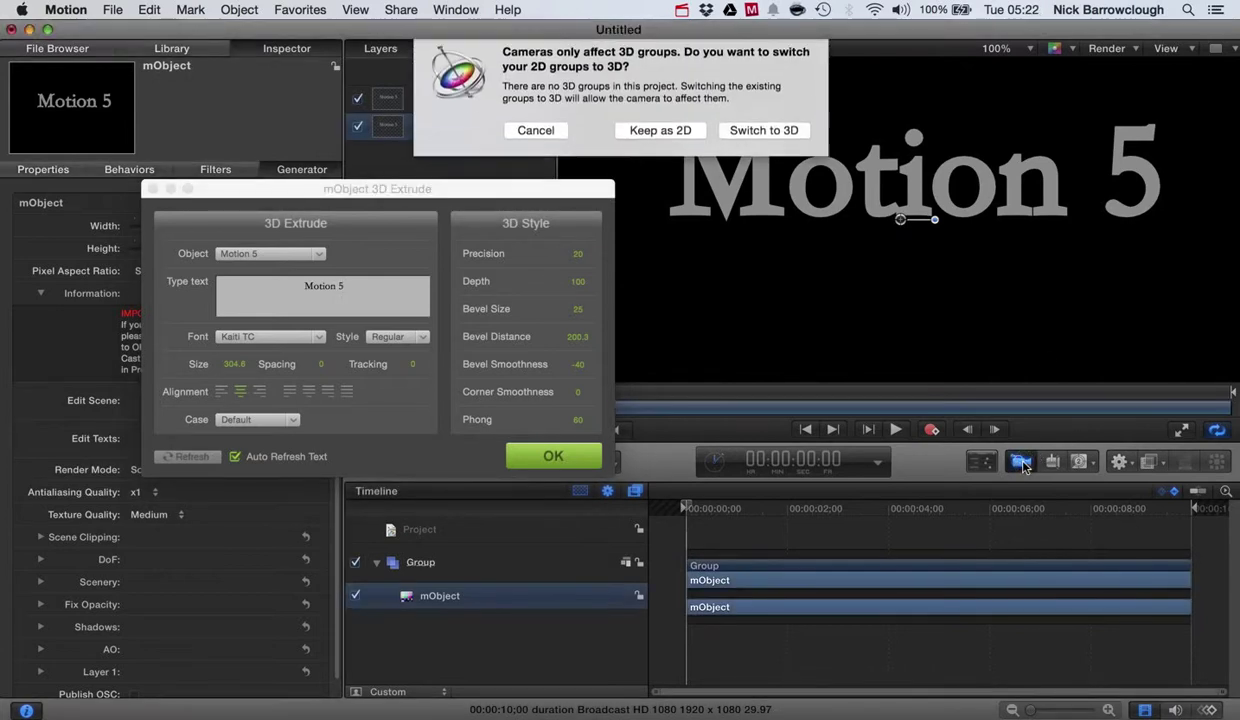
pyautogui.click(763, 143)
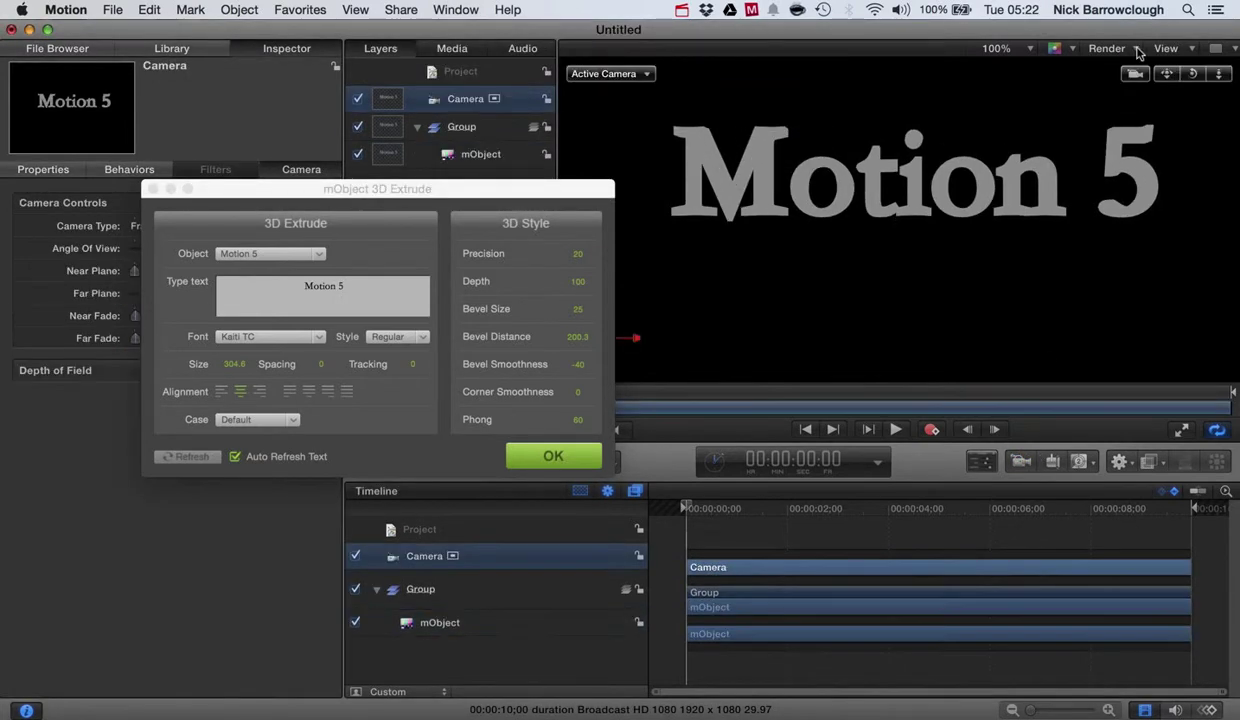
pyautogui.moveTo(1197, 82); pyautogui.dragTo(1197, 83)
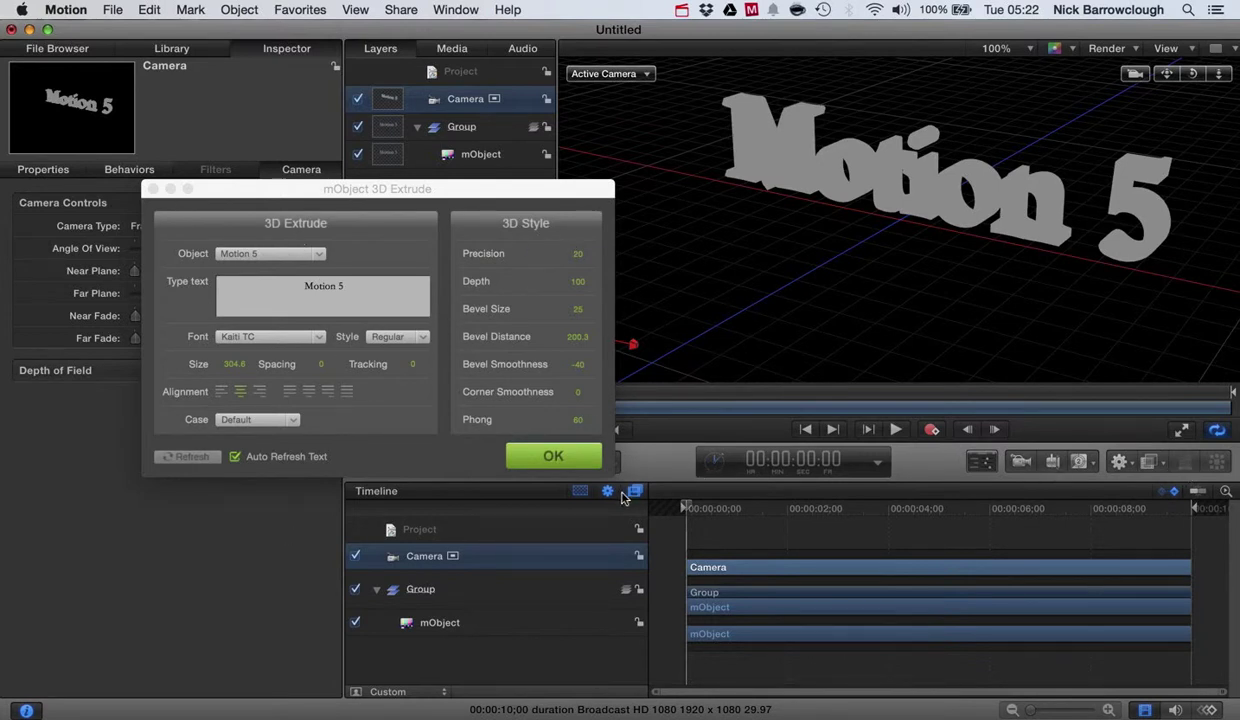
# Step: Close the 3D text settings and add a light positioned above the text
pyautogui.click(555, 453)
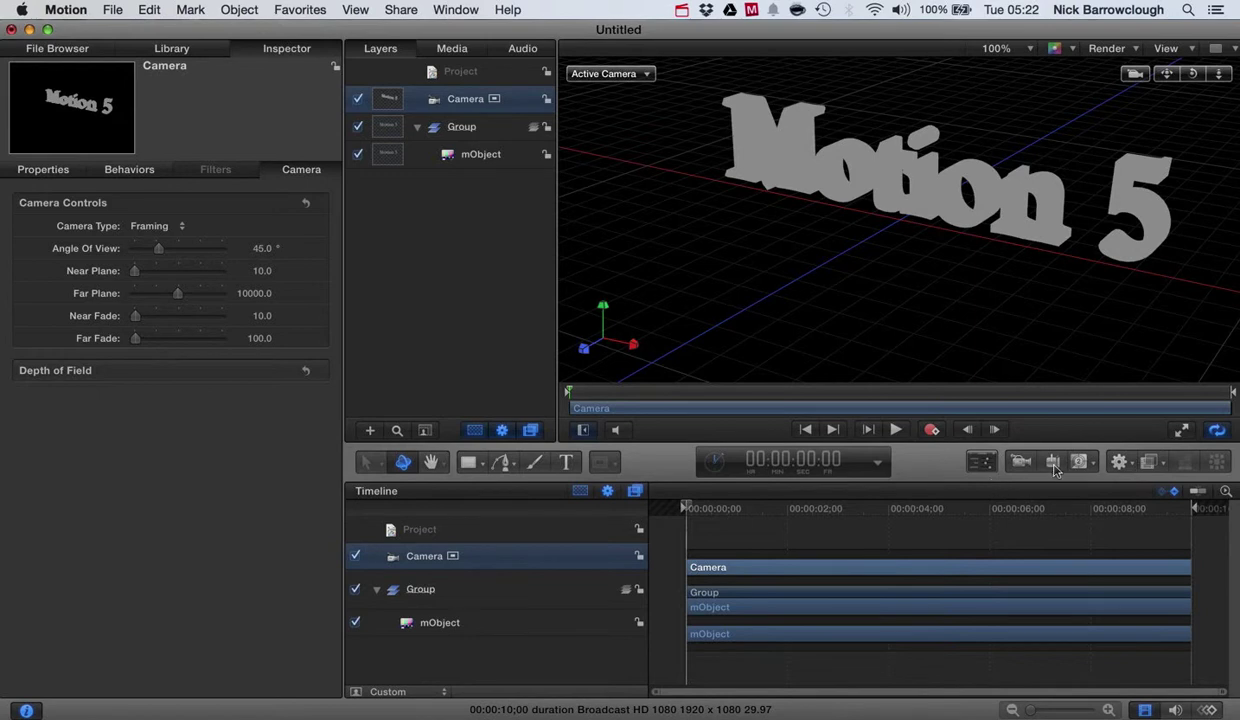
pyautogui.click(1022, 460)
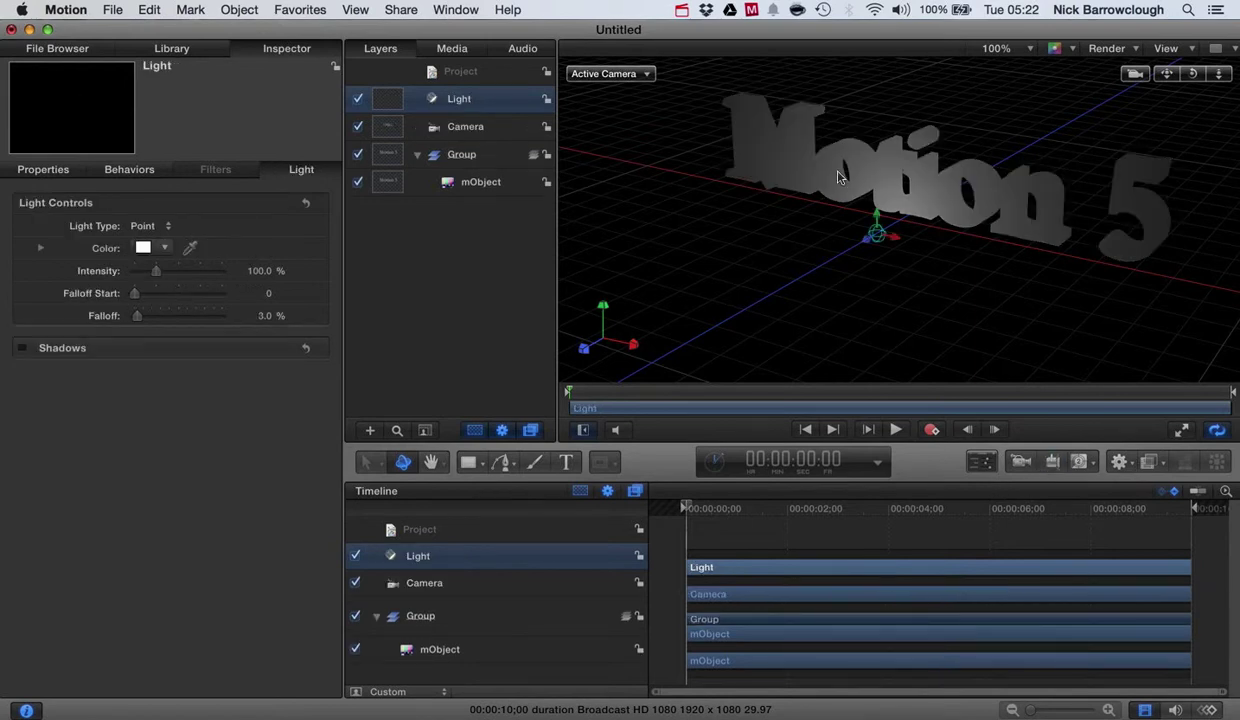
pyautogui.click(869, 255)
pyautogui.moveTo(869, 255); pyautogui.dragTo(731, 135)
# Step: Add two more lights at the right and lower left, then enable shadows on all three
pyautogui.click(1053, 462)
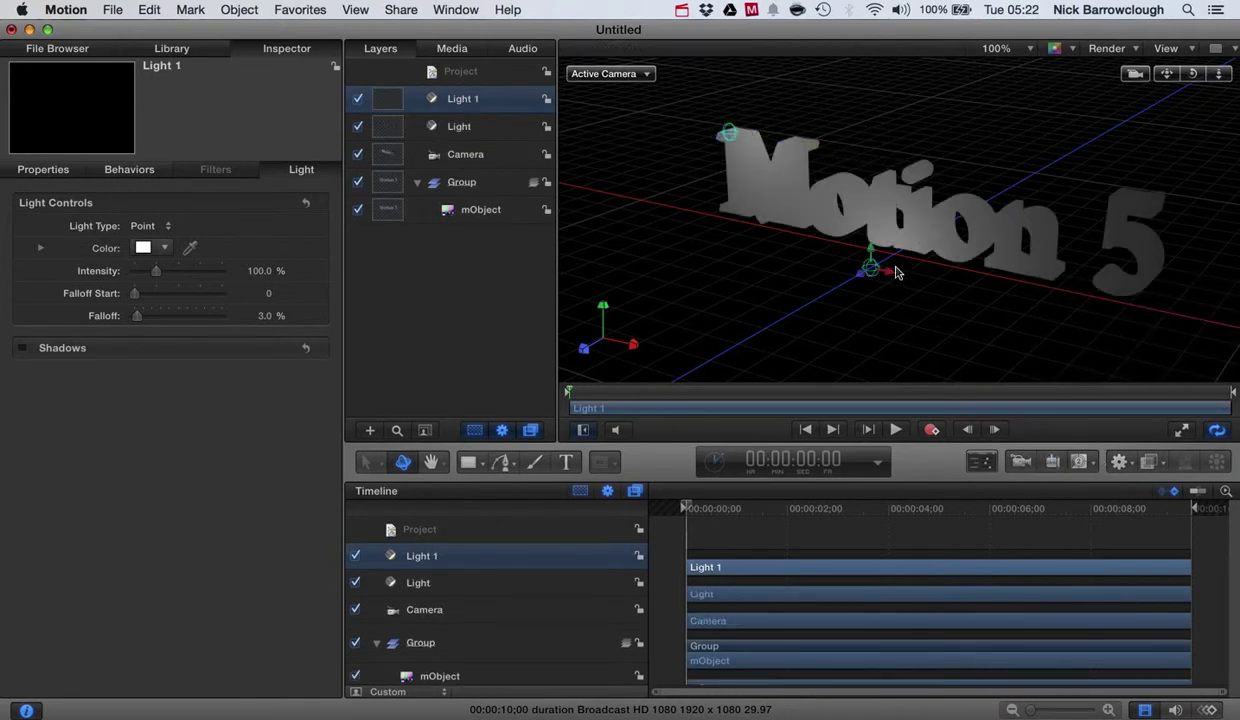
pyautogui.moveTo(869, 260); pyautogui.dragTo(1061, 162)
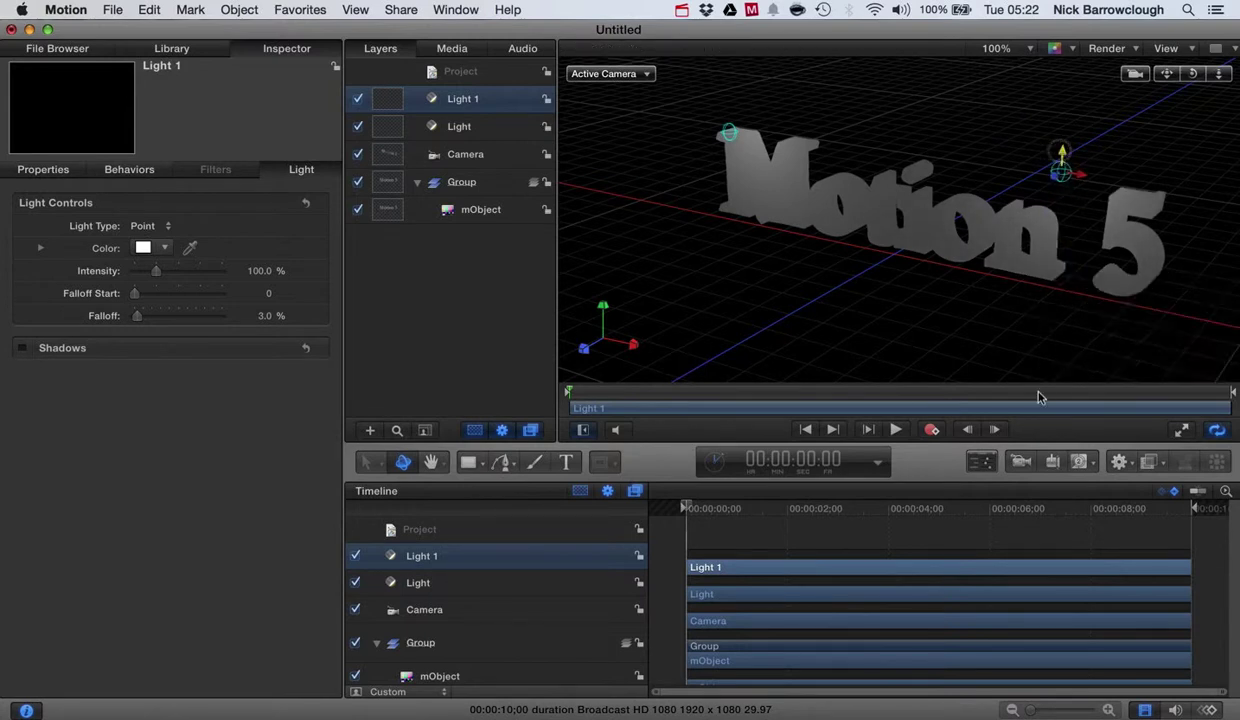
pyautogui.click(1052, 462)
pyautogui.moveTo(865, 278); pyautogui.dragTo(772, 335)
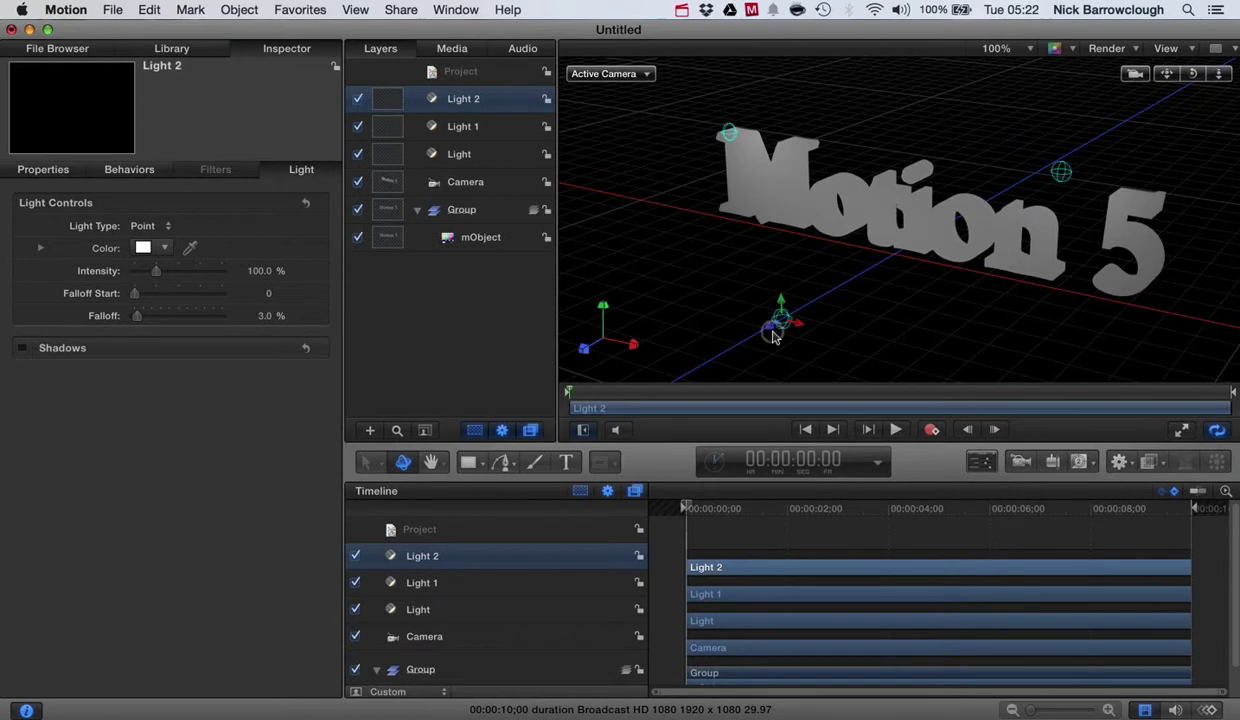
pyautogui.keyDown('shift'); pyautogui.click(460, 152); pyautogui.keyUp('shift')
pyautogui.click(22, 348)
# Step: Turn on Enabled and Soft shadows in the mObject generator's Shadows settings
pyautogui.click(280, 348)
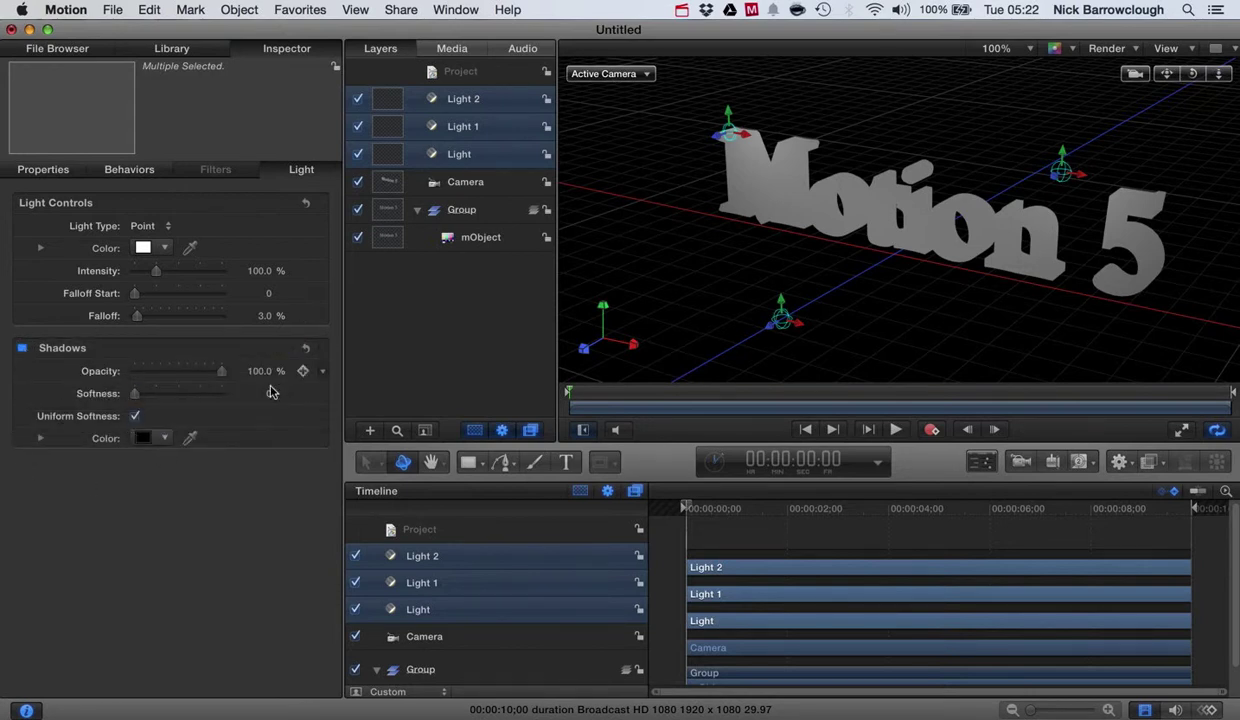
pyautogui.click(466, 238)
pyautogui.scroll(-1, 114, 592)
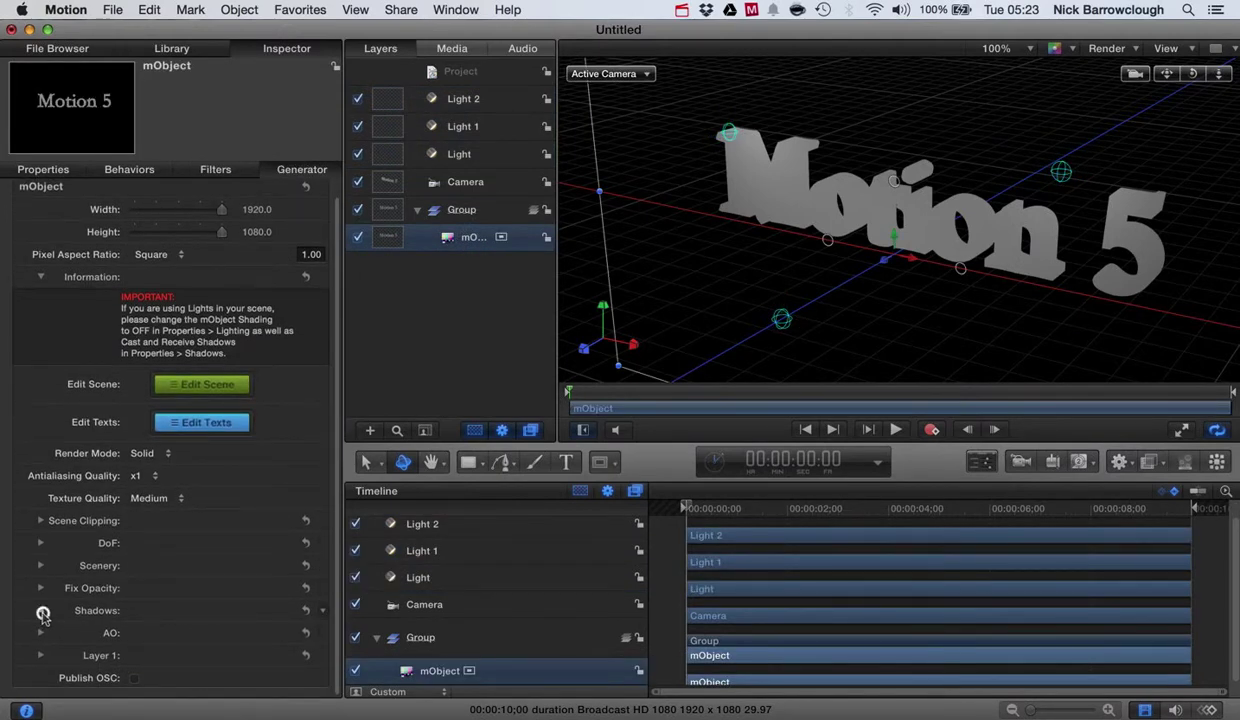
pyautogui.click(40, 610)
pyautogui.scroll(-3, 120, 590)
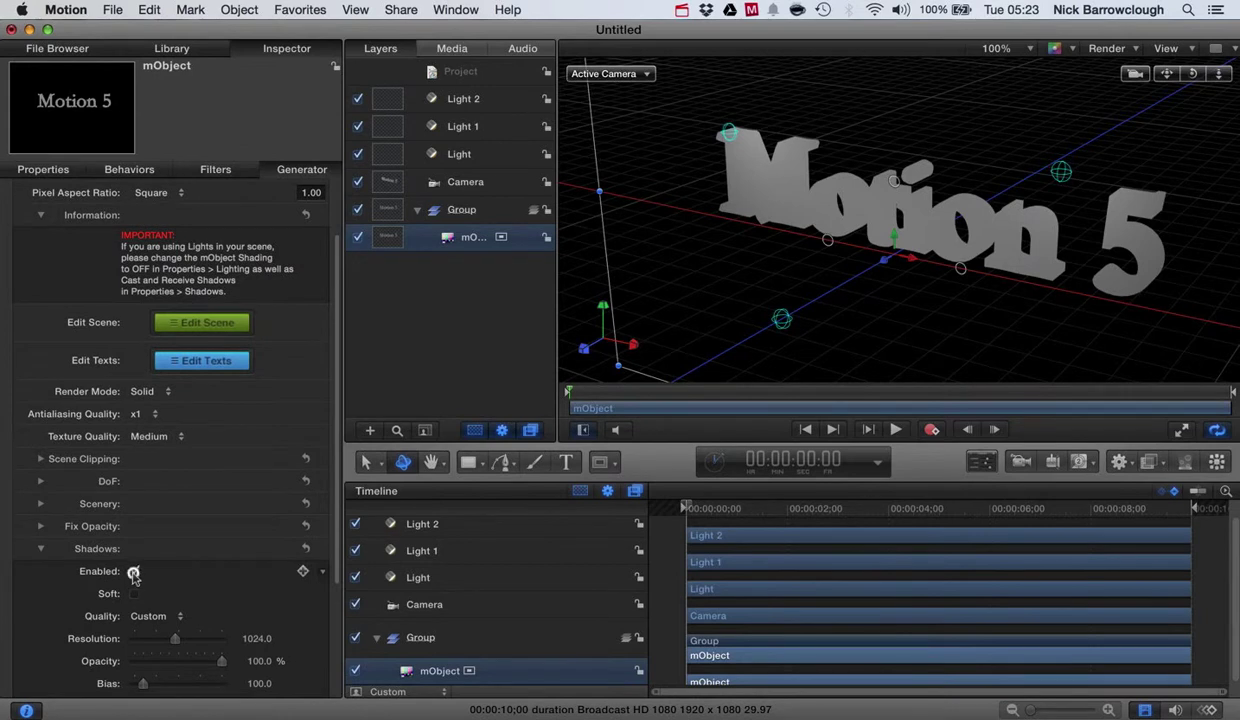
pyautogui.click(135, 570)
pyautogui.click(134, 594)
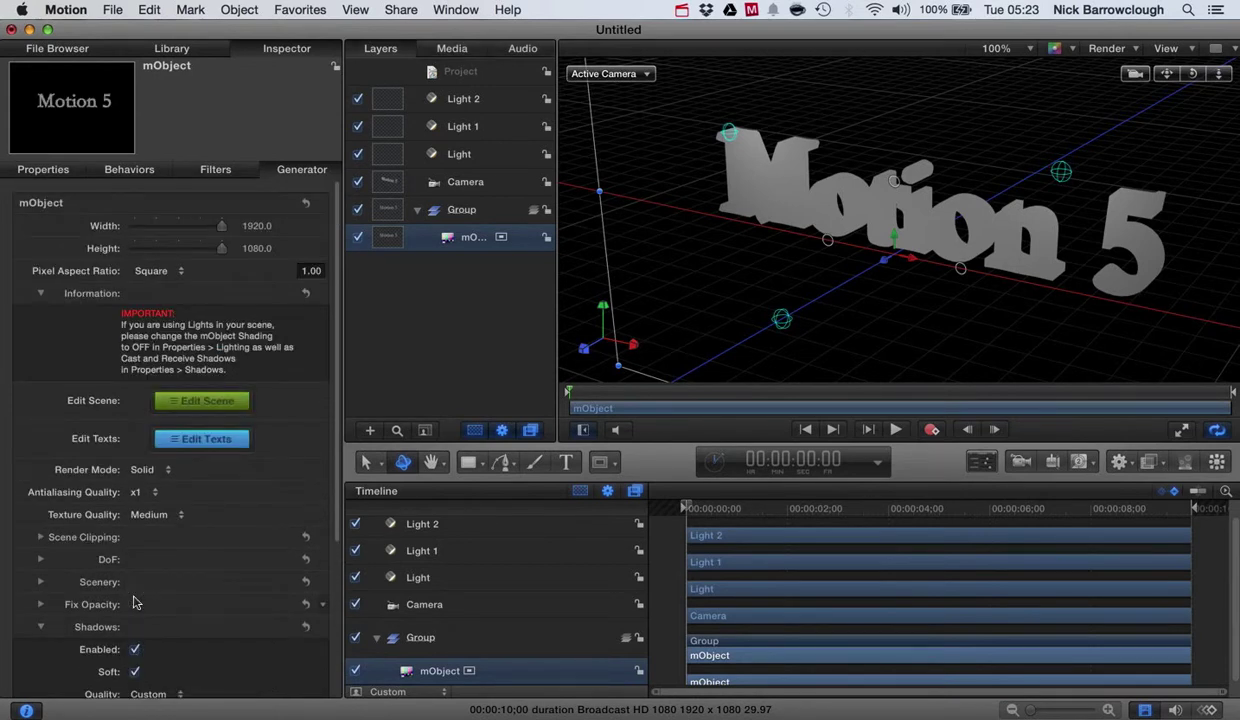
pyautogui.scroll(-5, 207, 630)
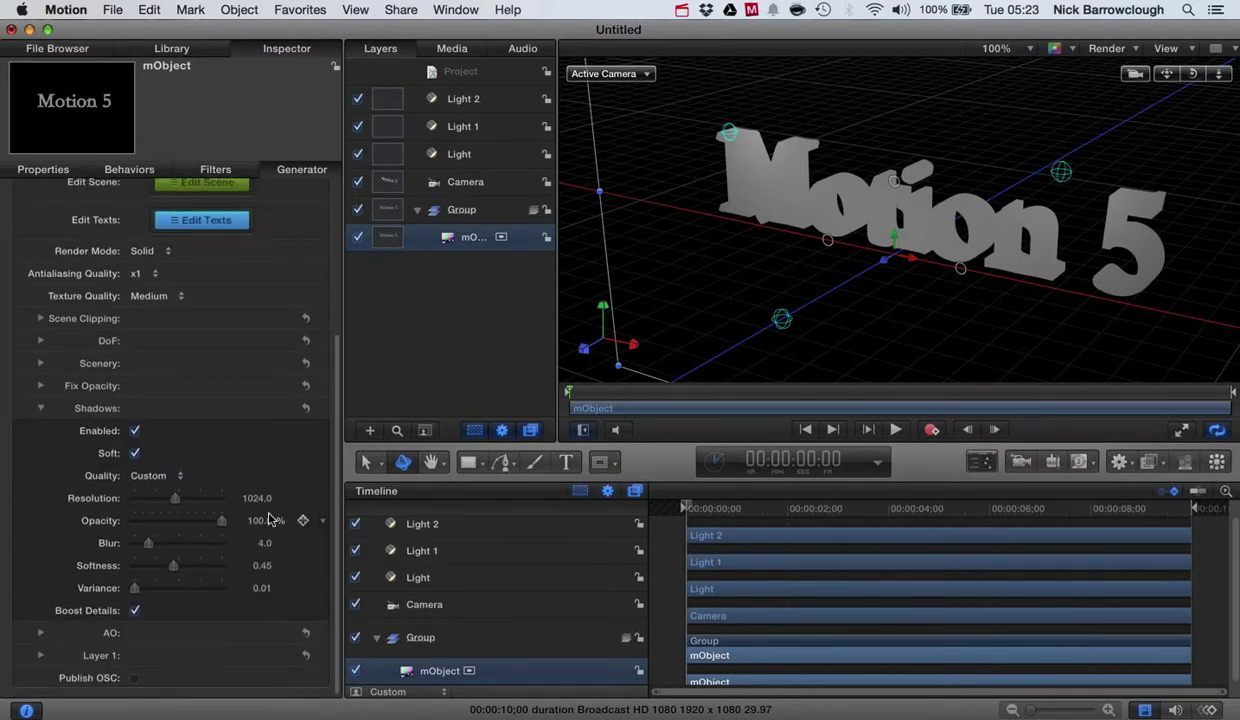
pyautogui.click(41, 410)
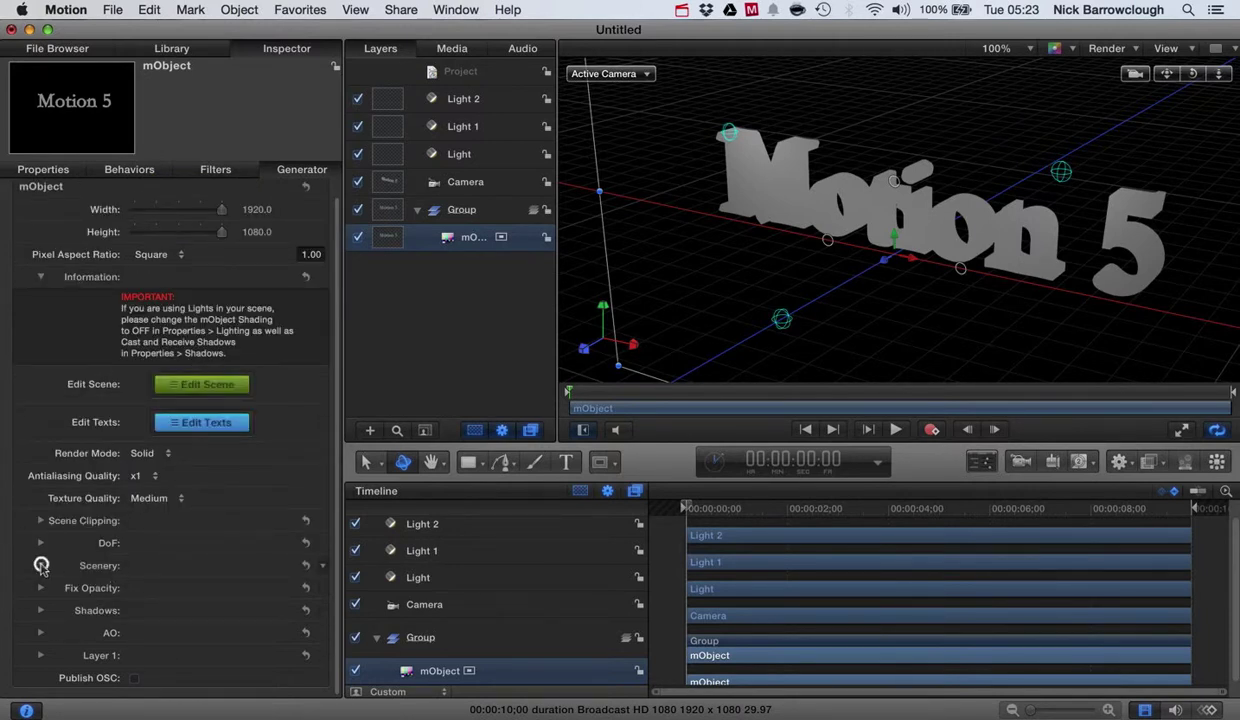
# Step: Drag the mObject Scenery BG Opacity down to 0% for a black backdrop
pyautogui.click(41, 566)
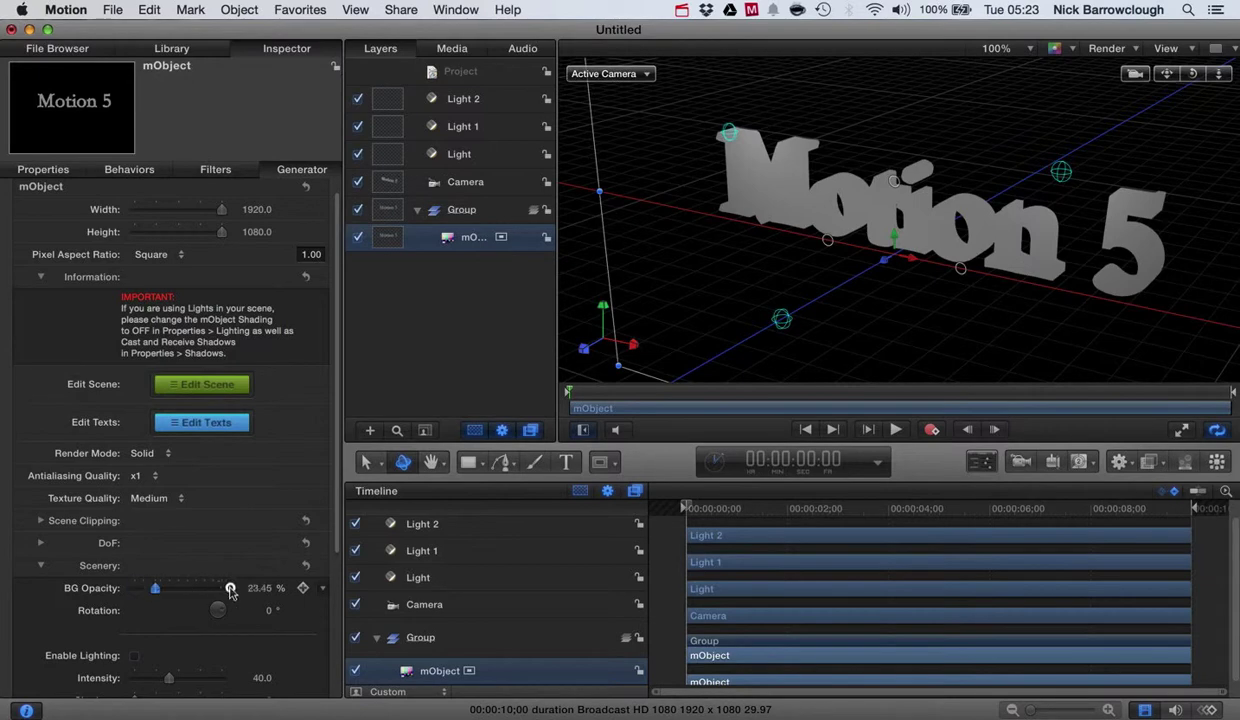
pyautogui.moveTo(233, 590); pyautogui.dragTo(80, 588)
pyautogui.click(40, 565)
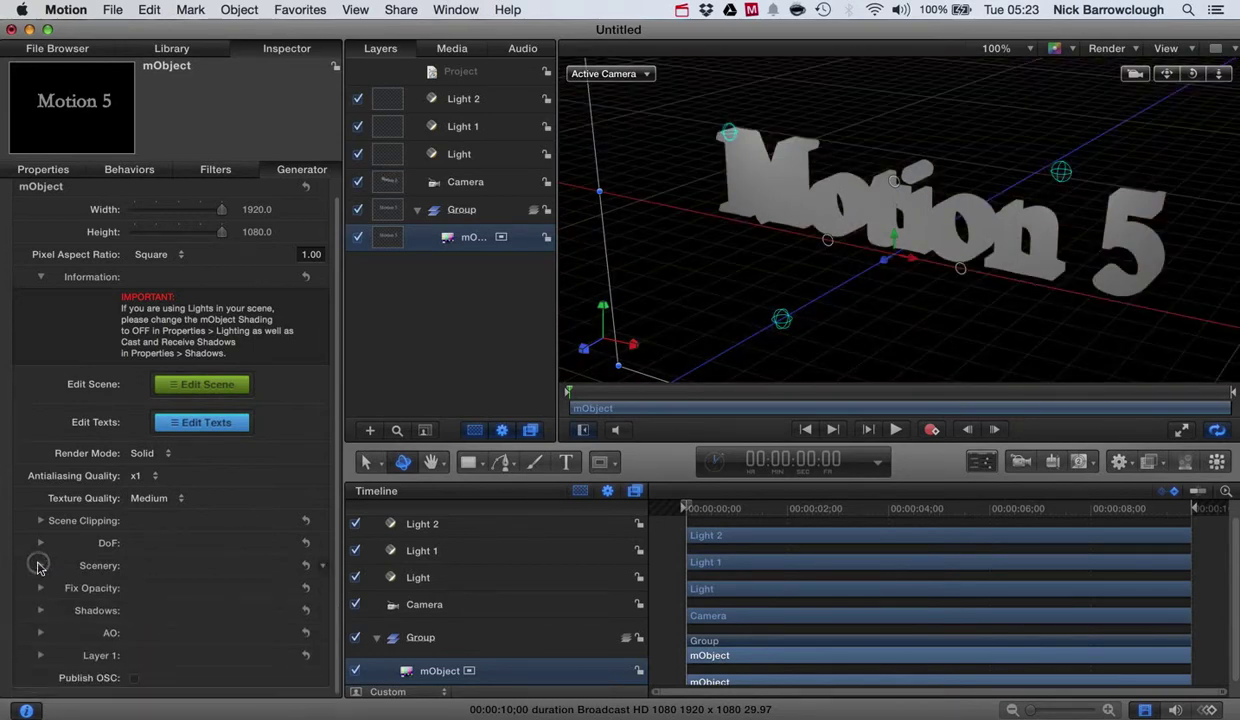
# Step: Keep Kaiti TC as the font, orbit the camera to an angled view, and confirm the text settings
pyautogui.click(202, 422)
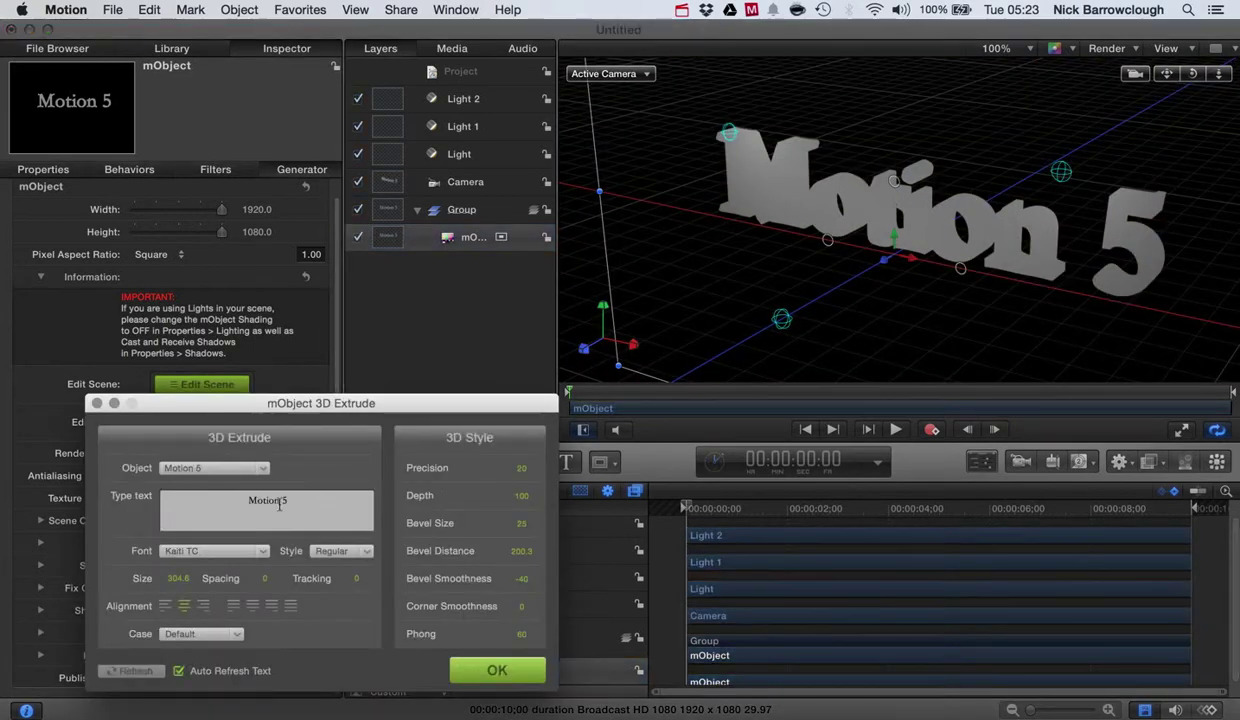
pyautogui.click(213, 551)
pyautogui.click(210, 550)
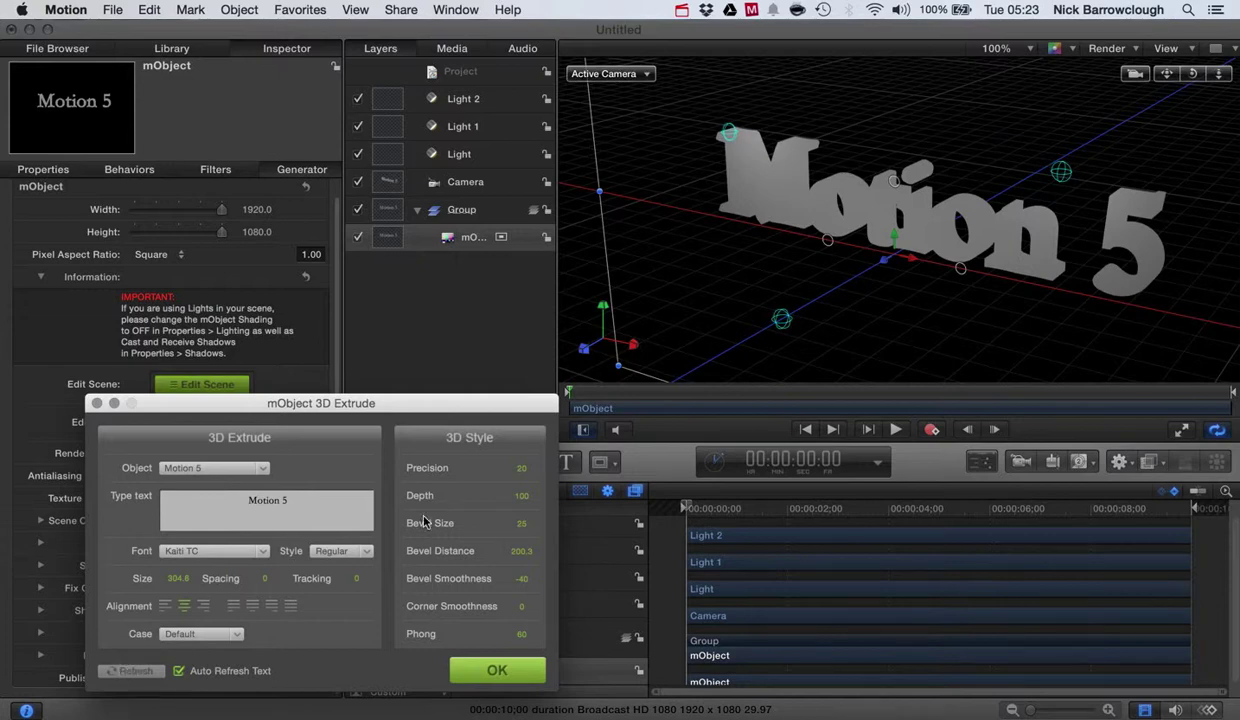
pyautogui.click(1160, 77)
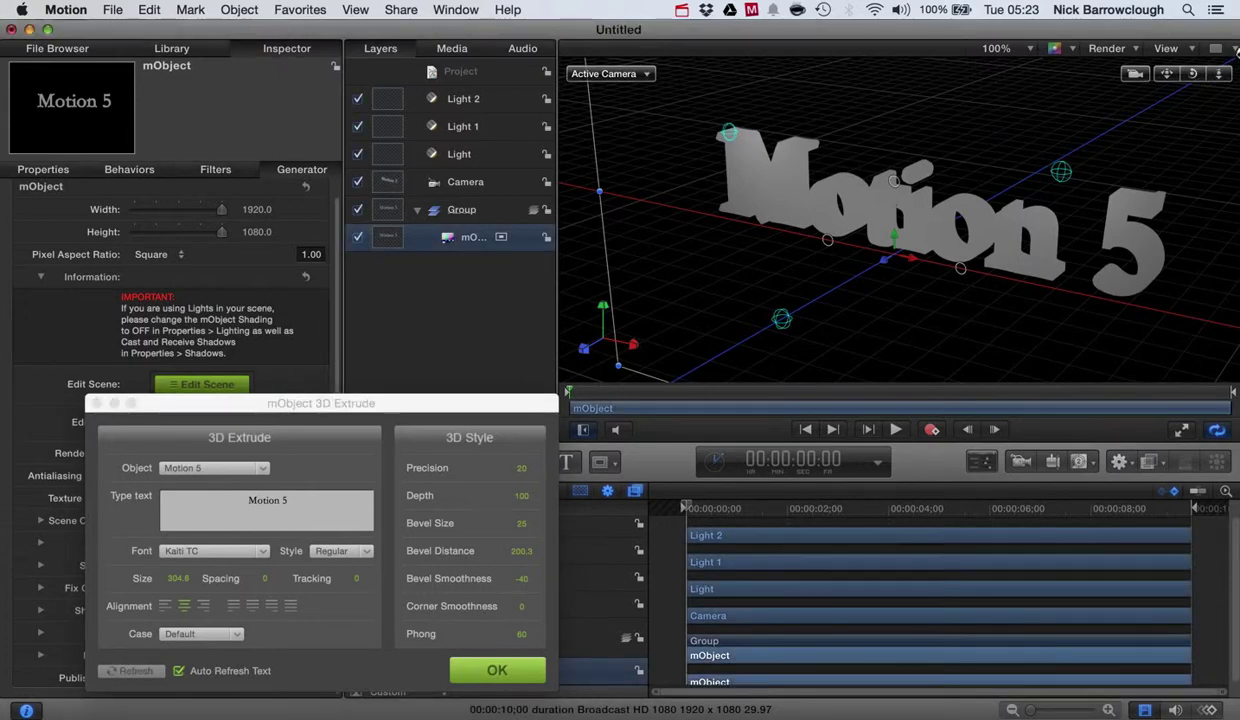
pyautogui.doubleClick(1192, 73)
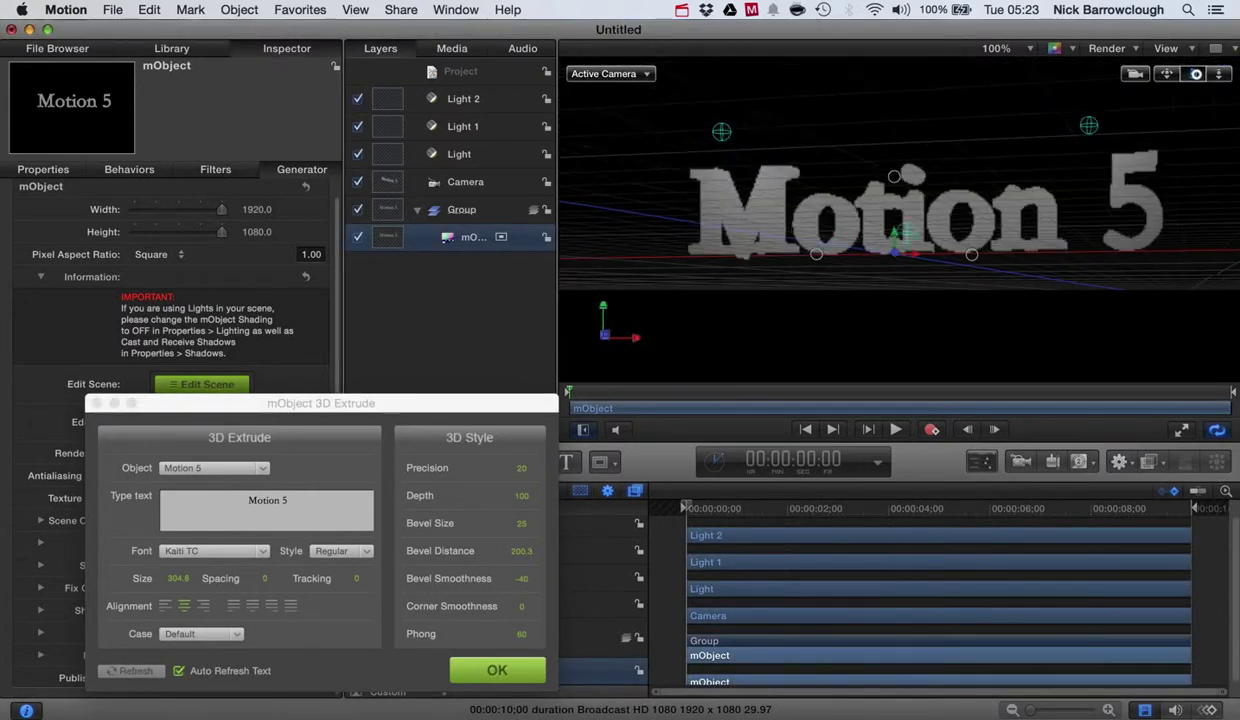
pyautogui.moveTo(1196, 73); pyautogui.dragTo(440, 442)
pyautogui.click(495, 668)
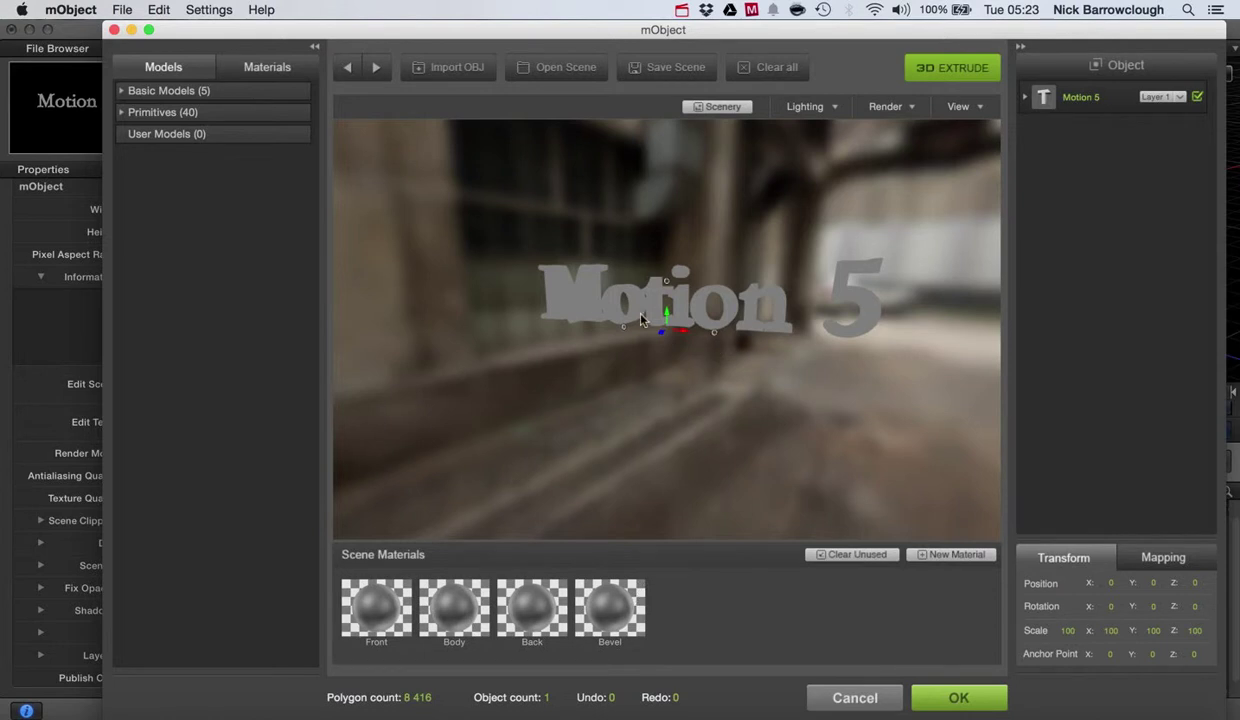
# Step: Apply the Pink_Plastic shader to the Motion 5 text and orbit the preview to check it
pyautogui.click(266, 67)
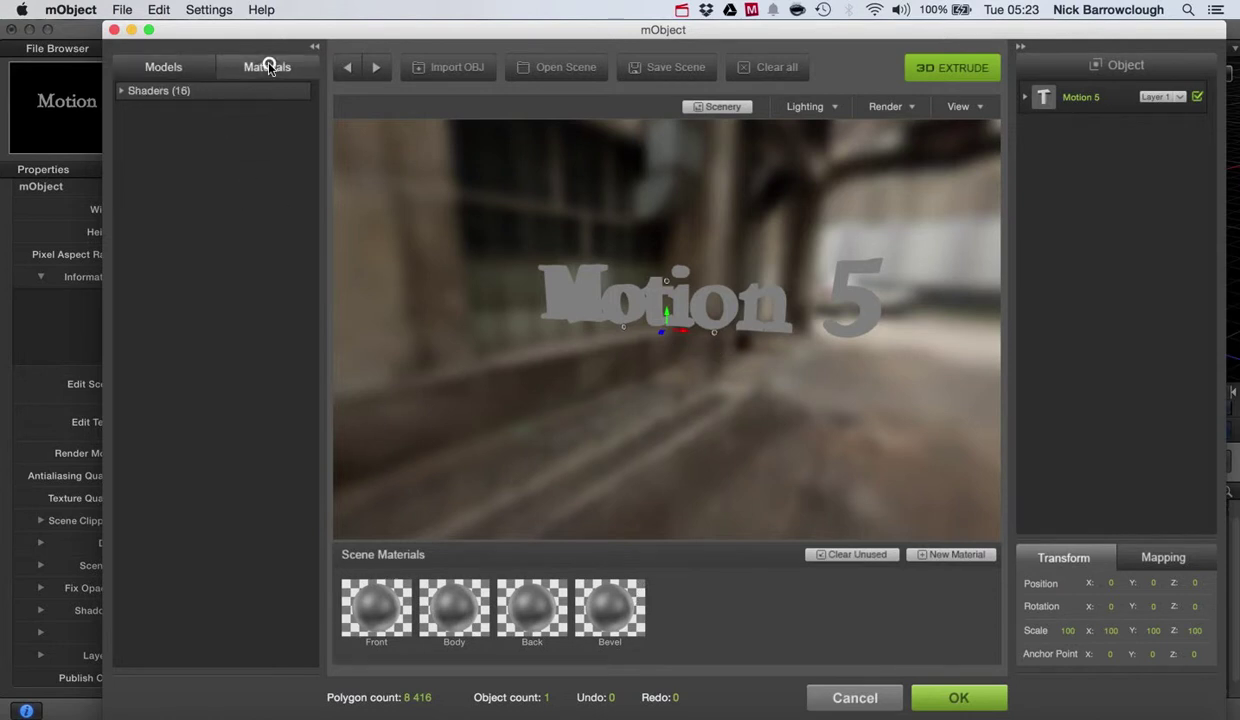
pyautogui.click(151, 92)
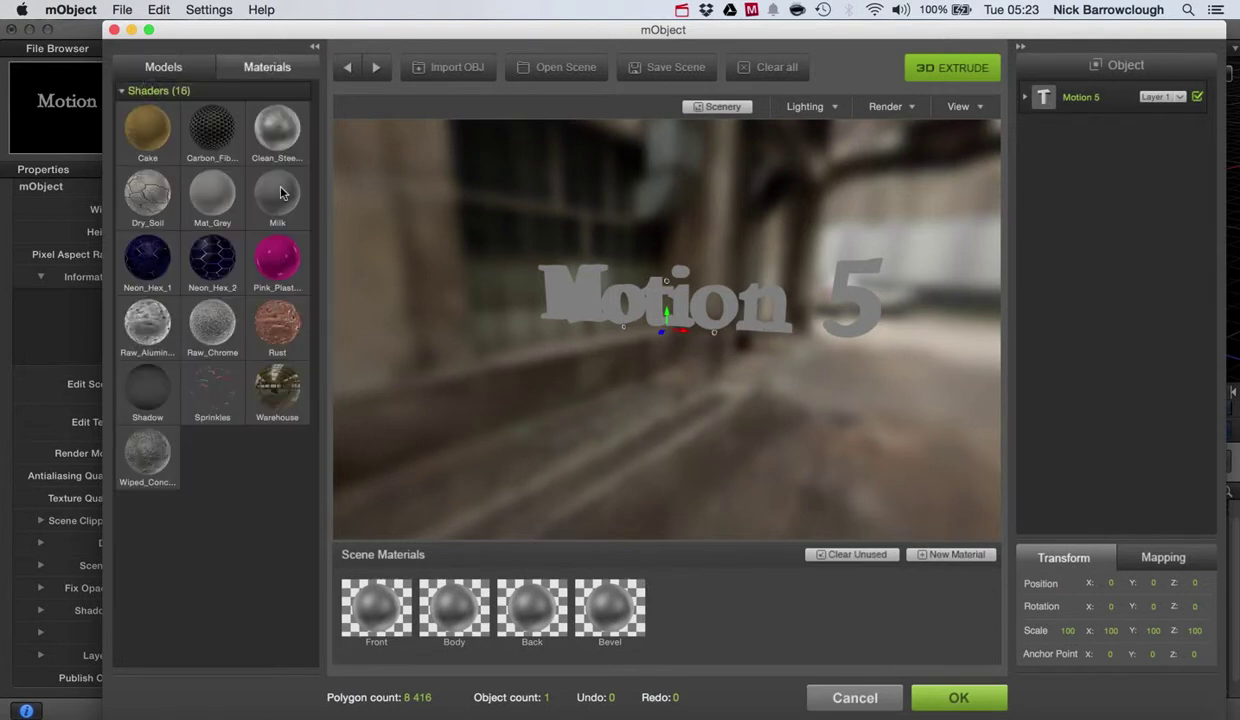
pyautogui.moveTo(276, 258); pyautogui.dragTo(578, 304)
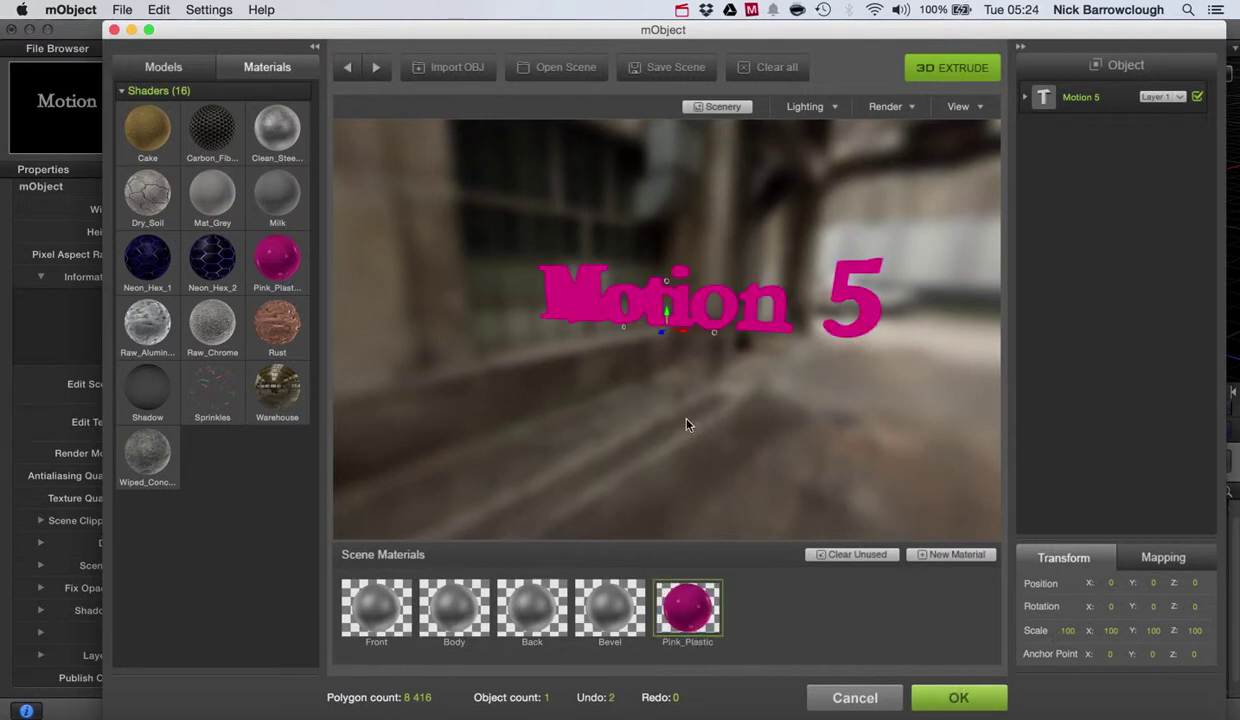
pyautogui.moveTo(655, 403); pyautogui.dragTo(792, 404)
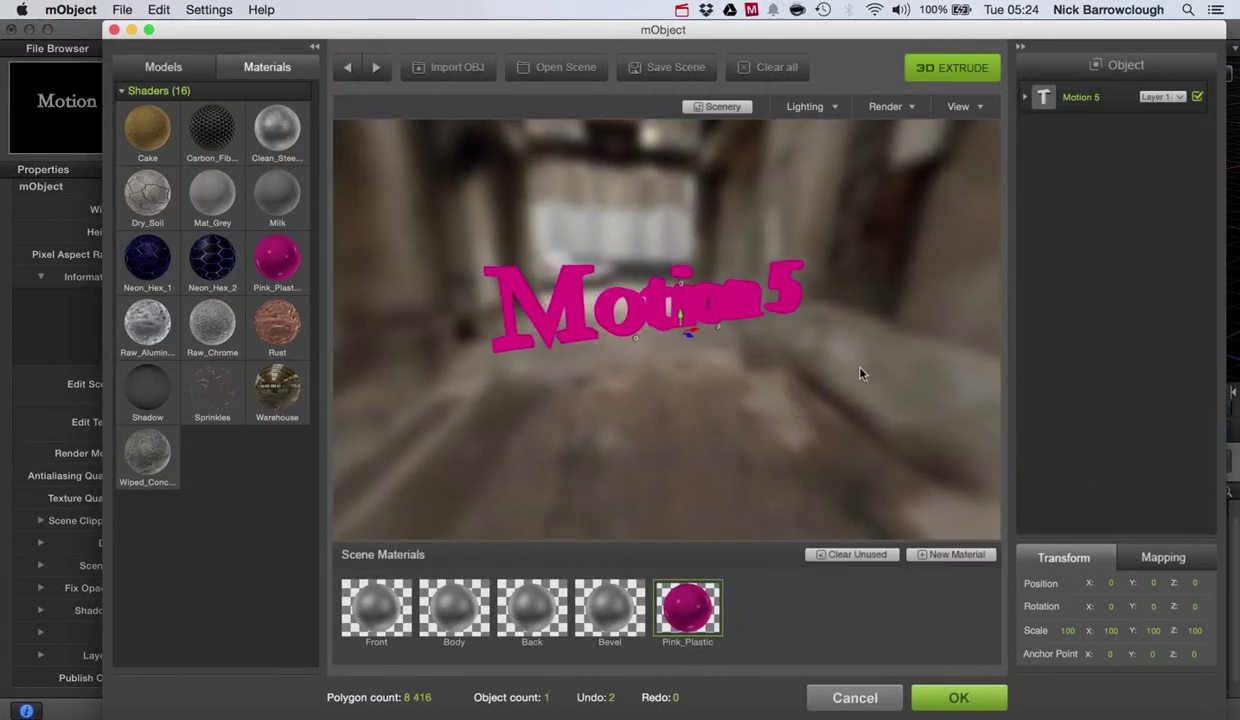
# Step: Light the text from the scenery environment and orbit to inspect the lighting
pyautogui.click(826, 107)
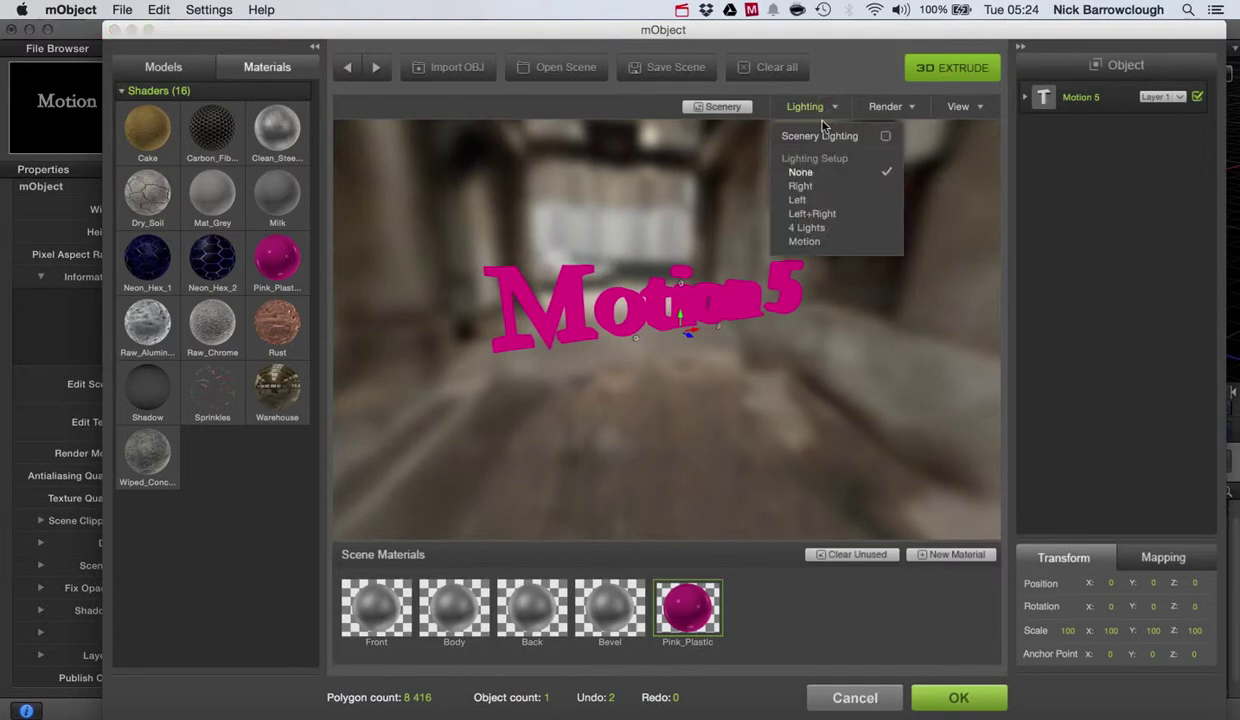
pyautogui.click(885, 136)
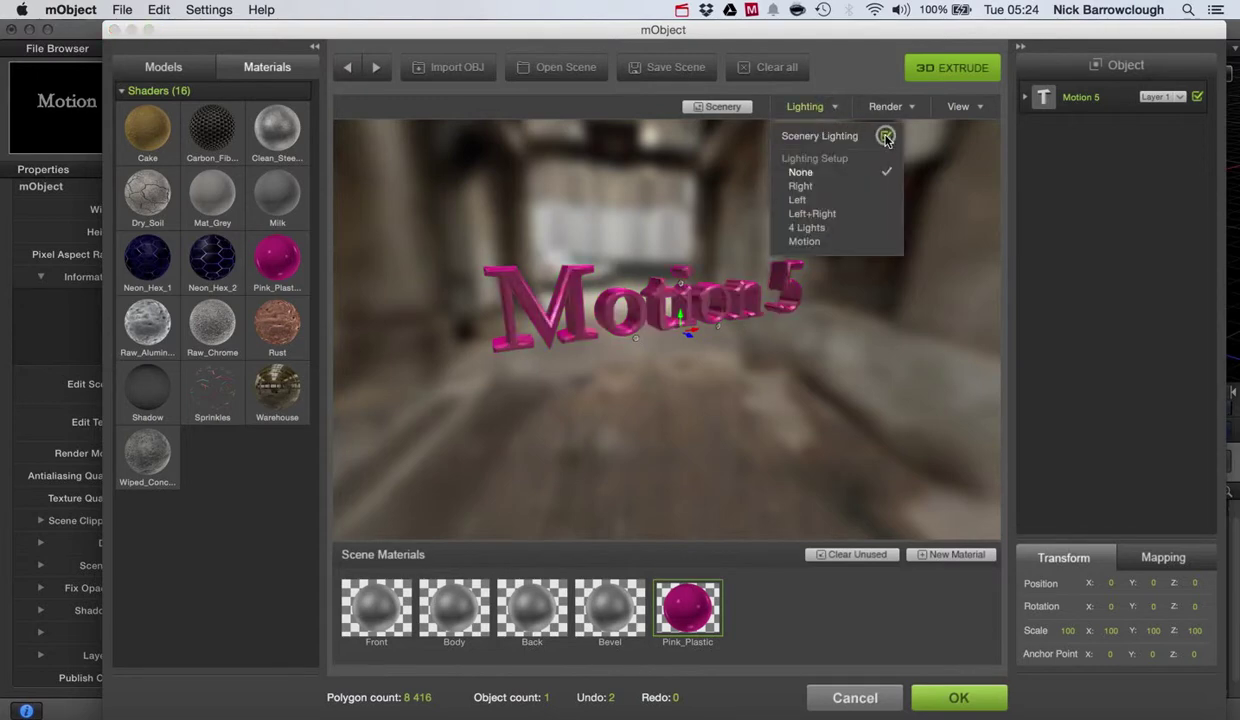
pyautogui.click(830, 107)
pyautogui.moveTo(751, 392)
pyautogui.mouseDown()
pyautogui.moveTo(421, 313)
pyautogui.moveTo(714, 396)
pyautogui.moveTo(892, 402)
pyautogui.moveTo(778, 407)
pyautogui.moveTo(750, 395)
pyautogui.mouseUp()
# Step: Preview several scenery environment presets behind the pink text
pyautogui.click(700, 109)
pyautogui.click(362, 563)
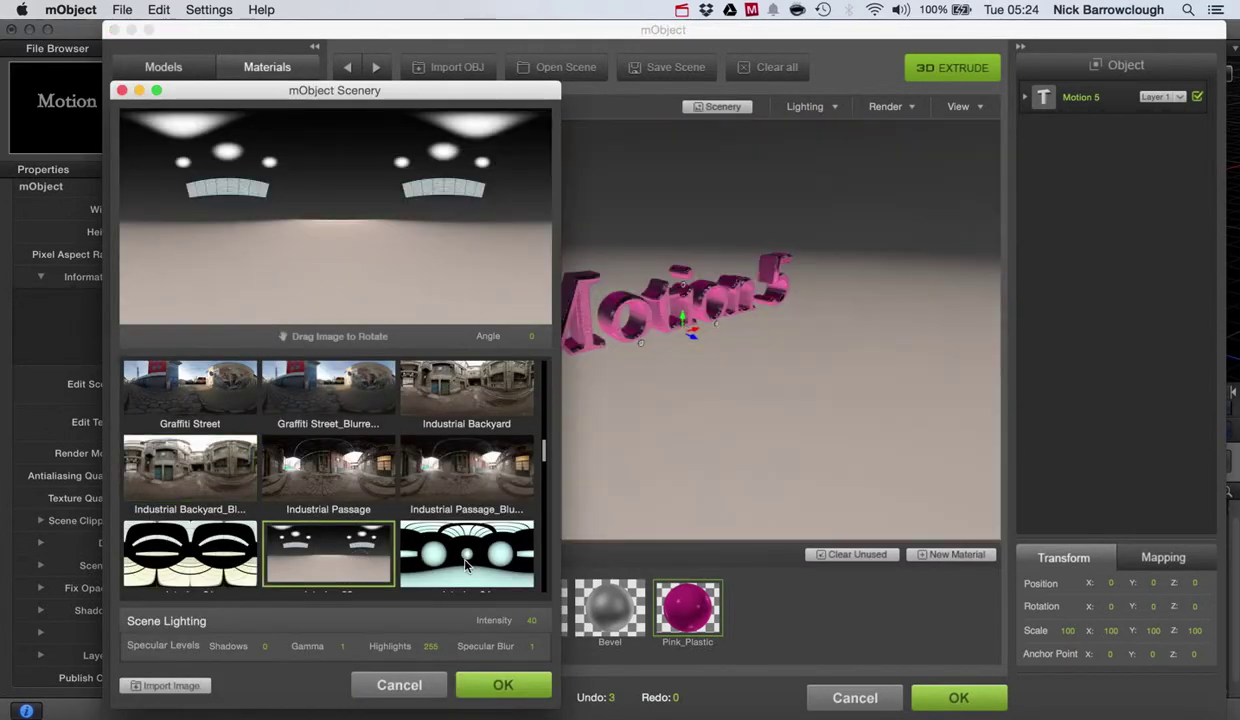
pyautogui.click(465, 565)
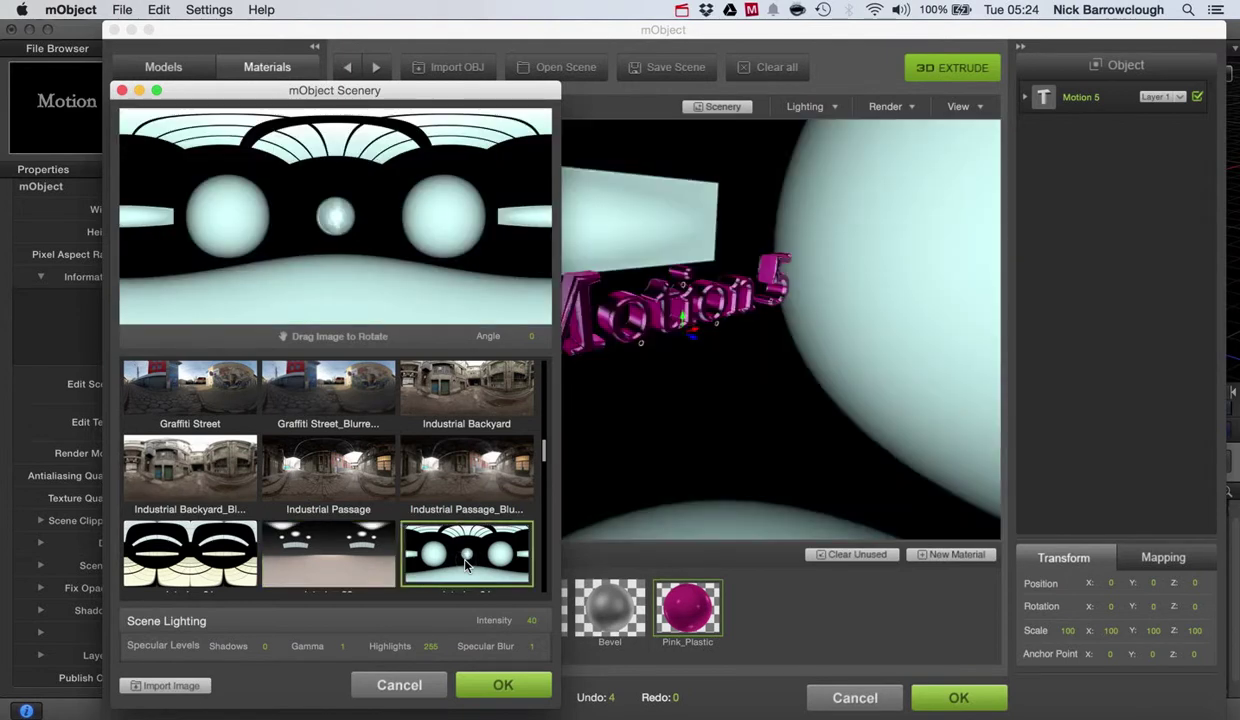
pyautogui.click(340, 538)
pyautogui.click(197, 545)
pyautogui.scroll(-5, 398, 555)
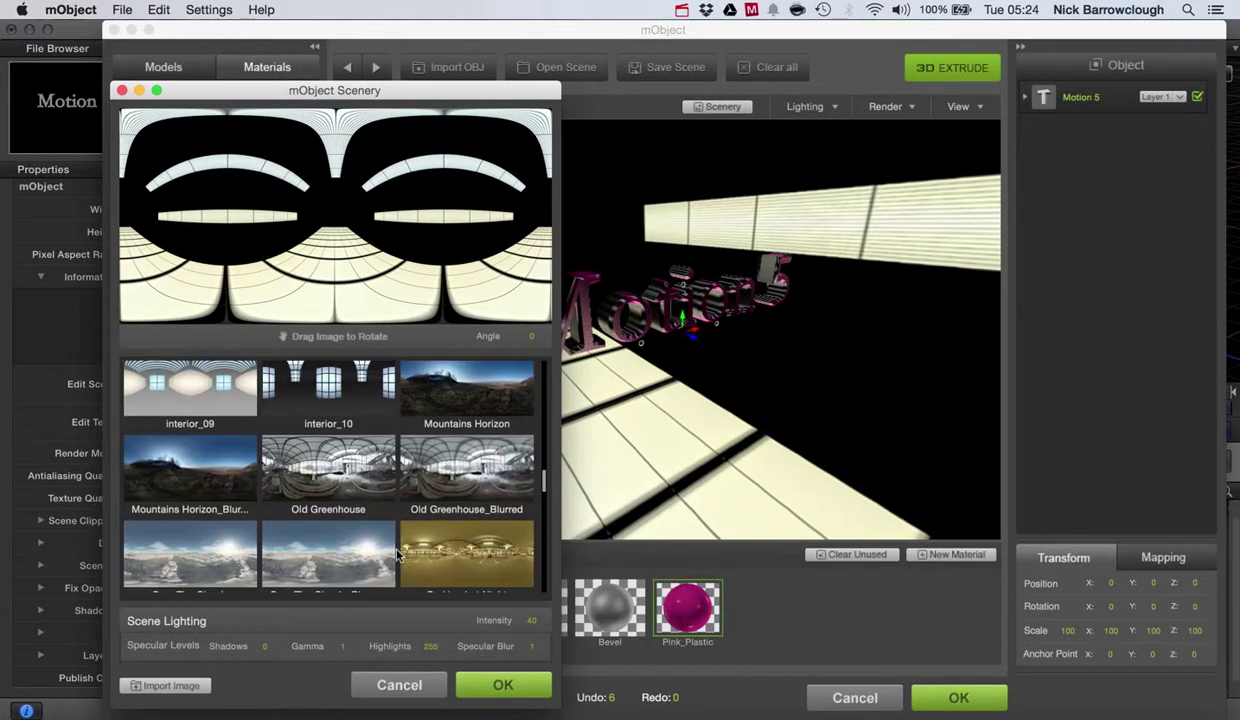
# Step: Try interior_09 and a cloudy sky, then undo back to the blurred backdrop and orbit
pyautogui.click(206, 411)
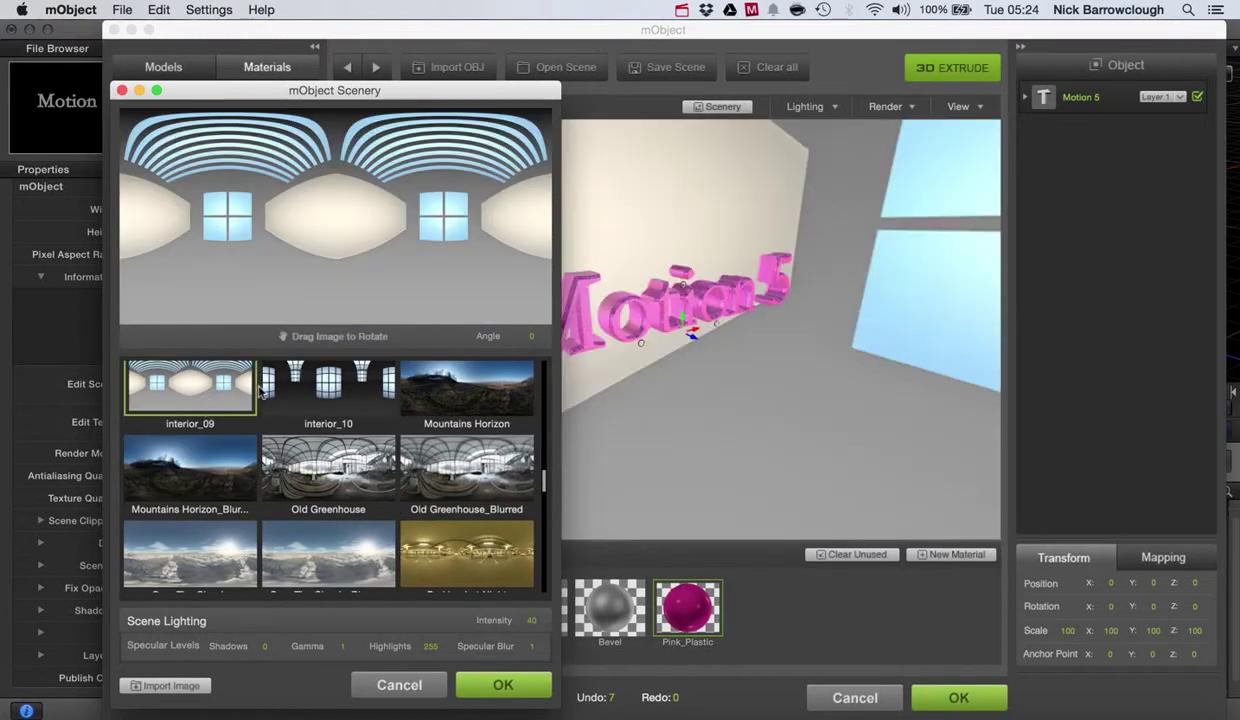
pyautogui.click(316, 551)
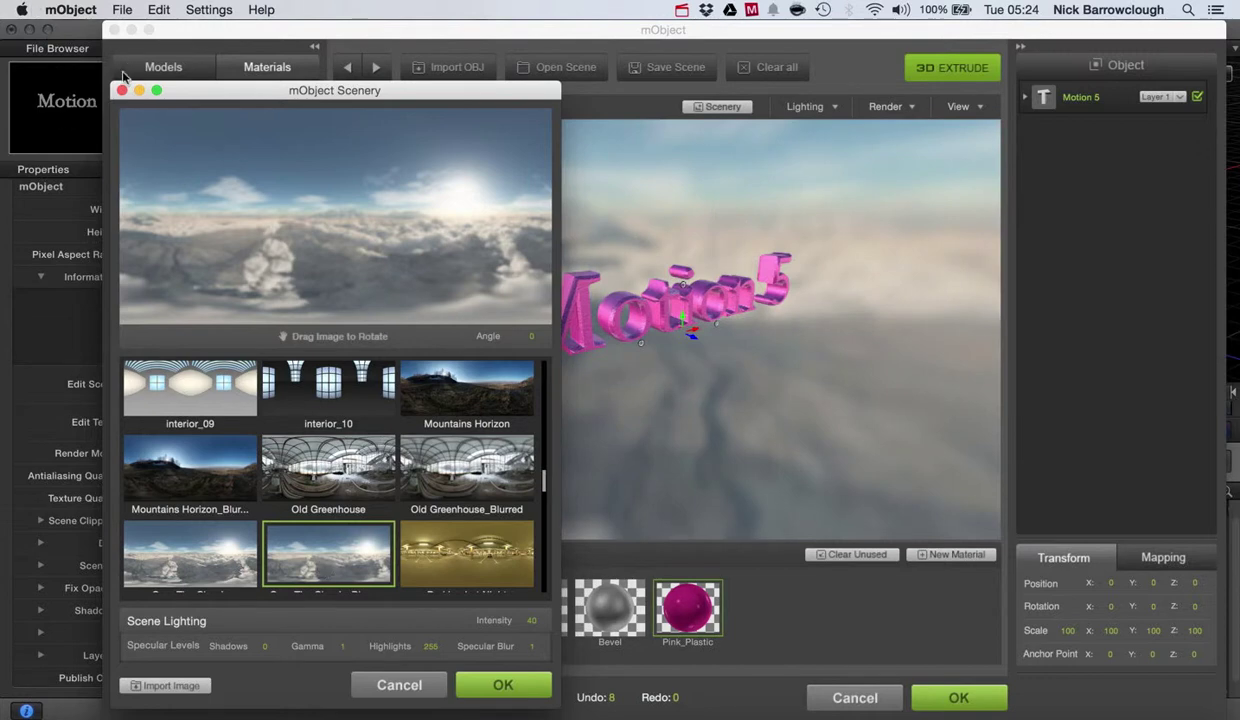
pyautogui.click(122, 91)
pyautogui.press('super+z')
pyautogui.press('super+z')
pyautogui.press('super+z')
pyautogui.press('super+z')
pyautogui.press('super+z')
pyautogui.press('super+z')
pyautogui.moveTo(750, 328); pyautogui.dragTo(866, 396)
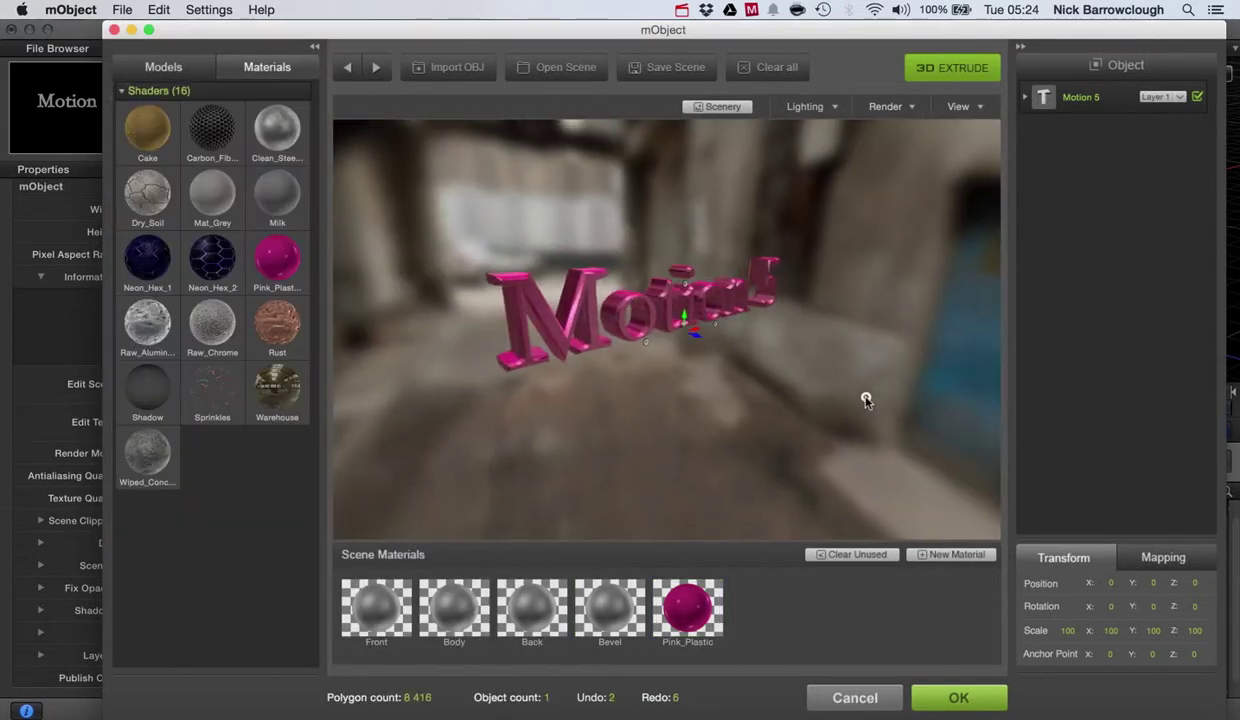
# Step: Apply the Over The Clouds scenery environment and orbit the preview around the Motion 5 text
pyautogui.click(715, 110)
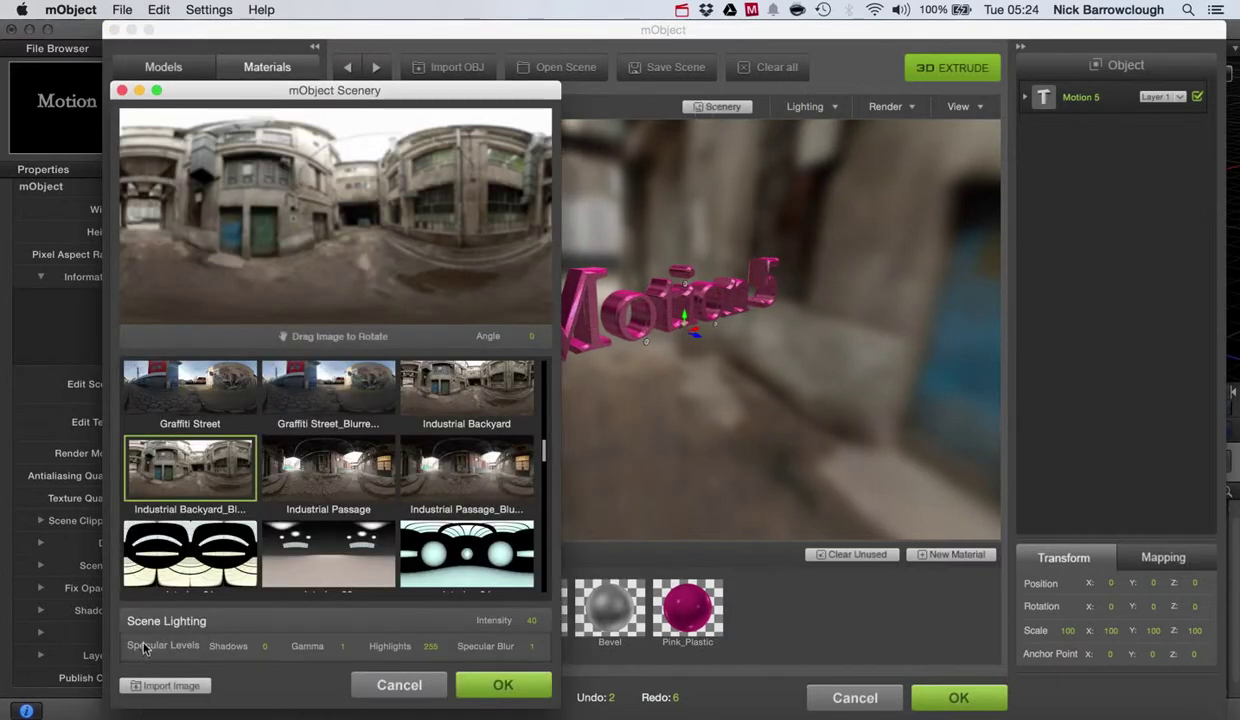
pyautogui.scroll(-5, 195, 560)
pyautogui.scroll(-5, 195, 560)
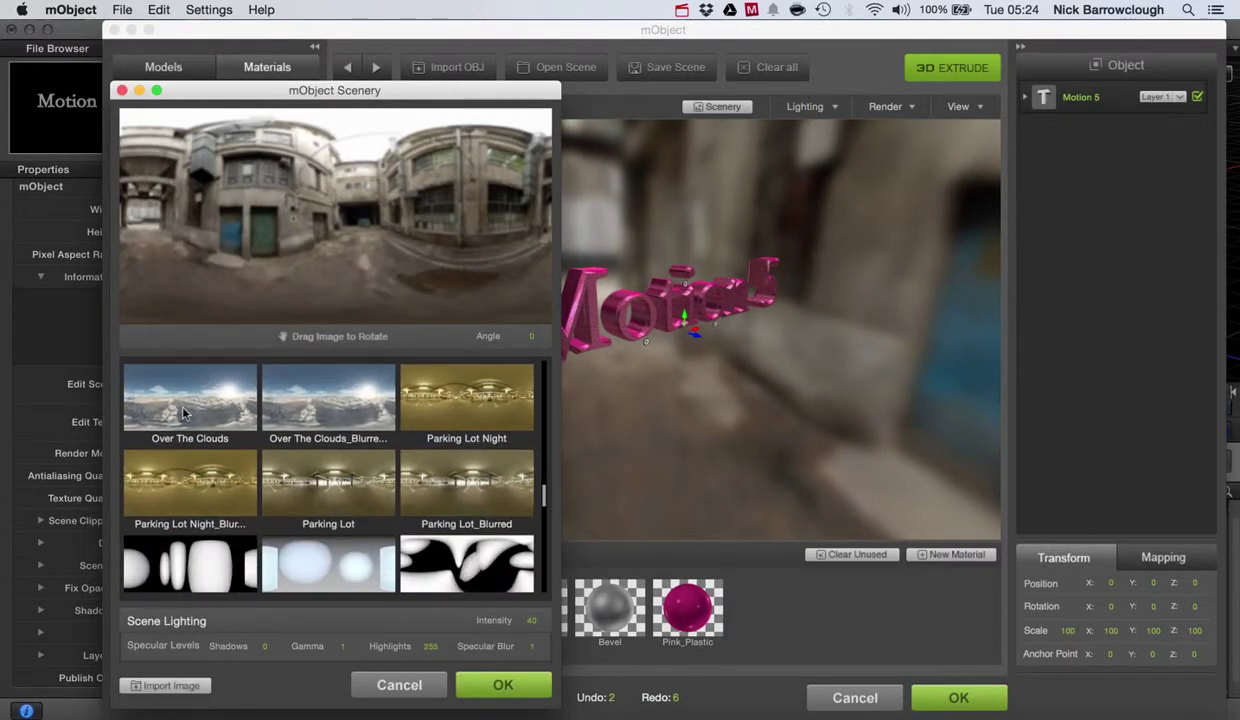
pyautogui.click(181, 399)
pyautogui.click(494, 683)
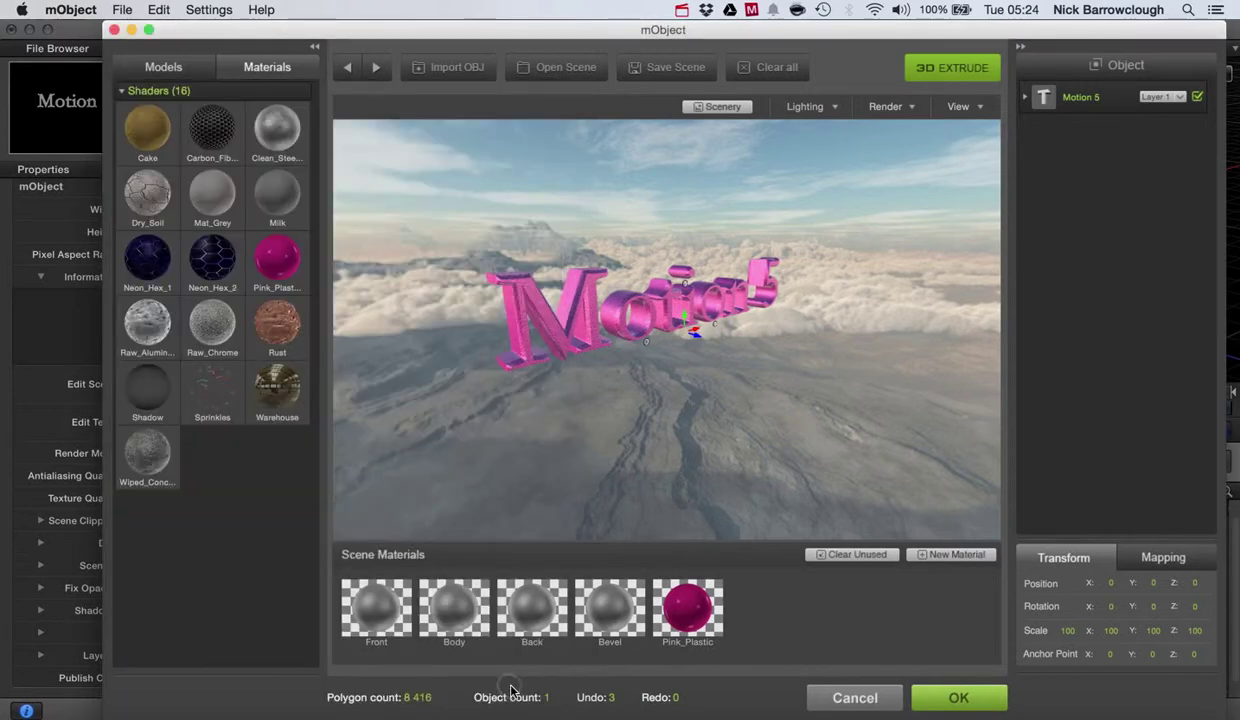
pyautogui.moveTo(811, 340); pyautogui.dragTo(614, 352)
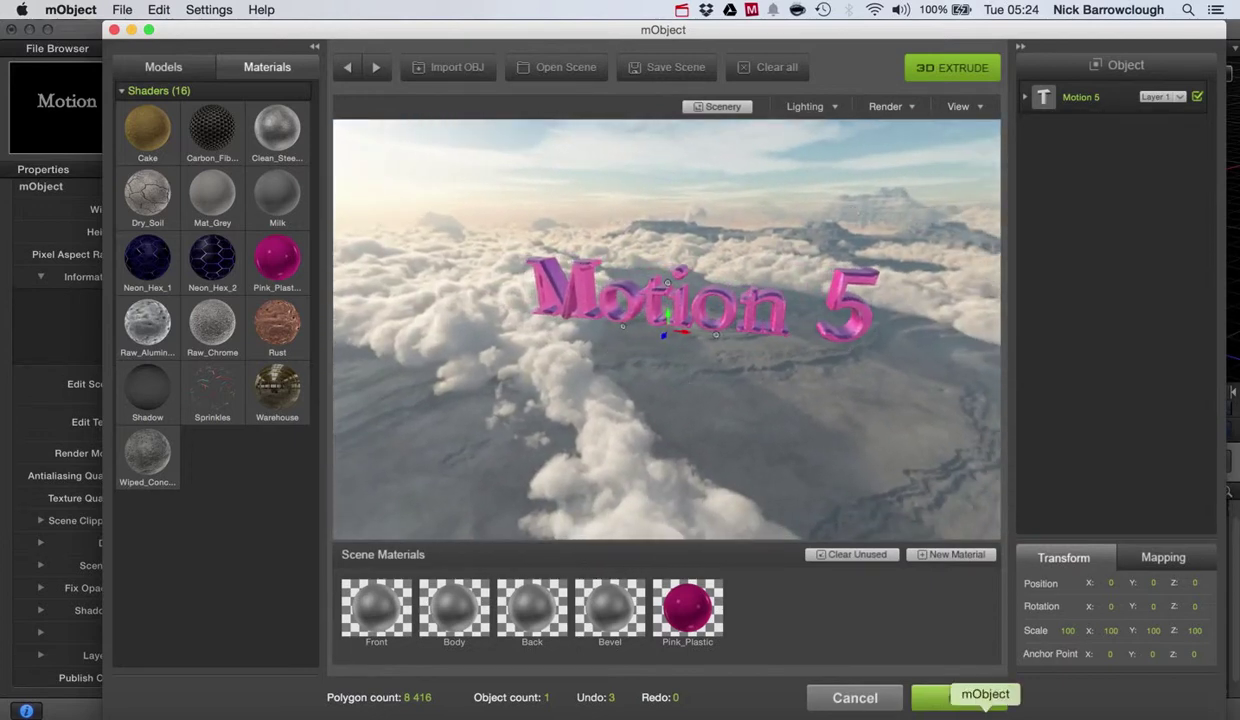
# Step: Apply the mObject scene to the Motion canvas and orbit the view to an angled shot of the text
pyautogui.click(966, 697)
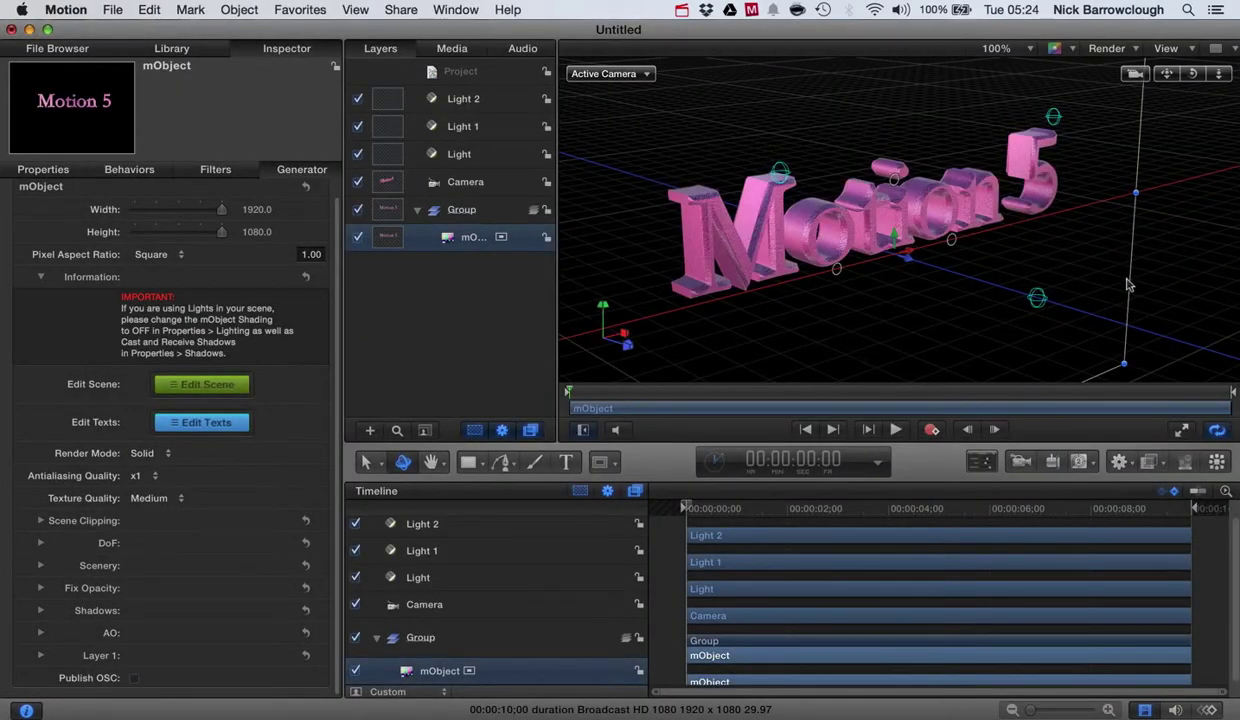
pyautogui.moveTo(1192, 74); pyautogui.dragTo(1193, 75)
pyautogui.doubleClick(1193, 75)
pyautogui.doubleClick(1193, 75)
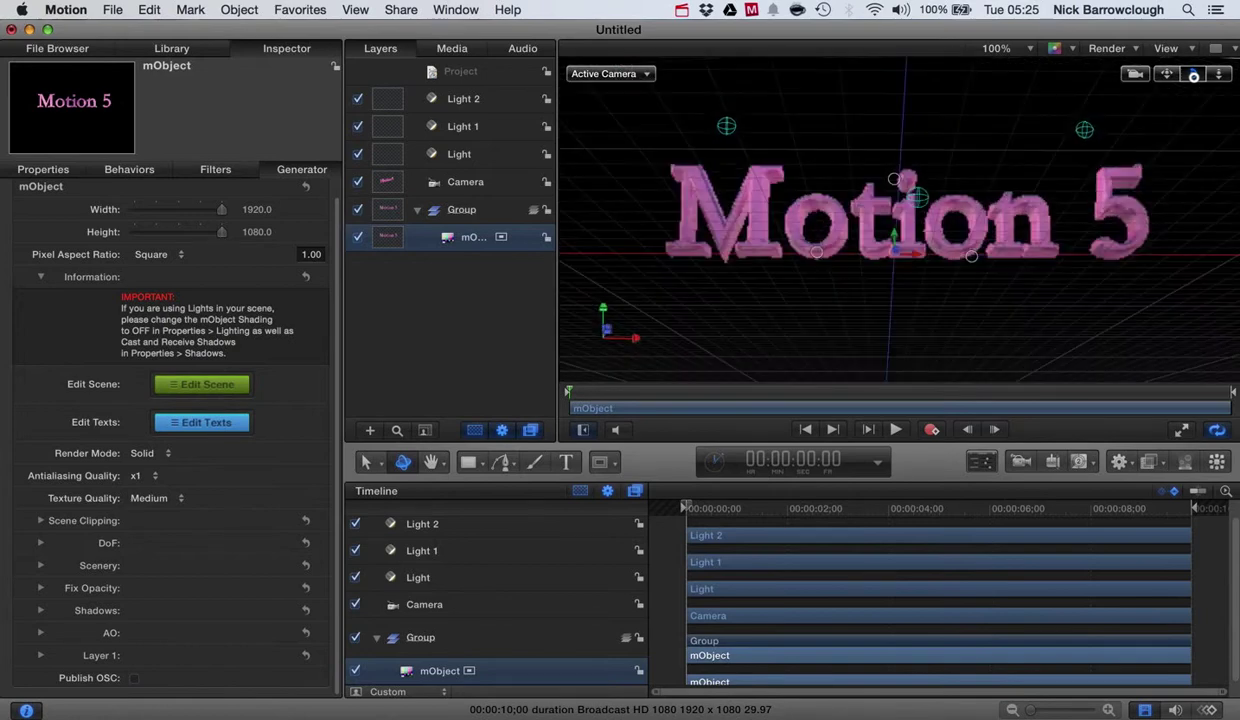
pyautogui.doubleClick(1193, 75)
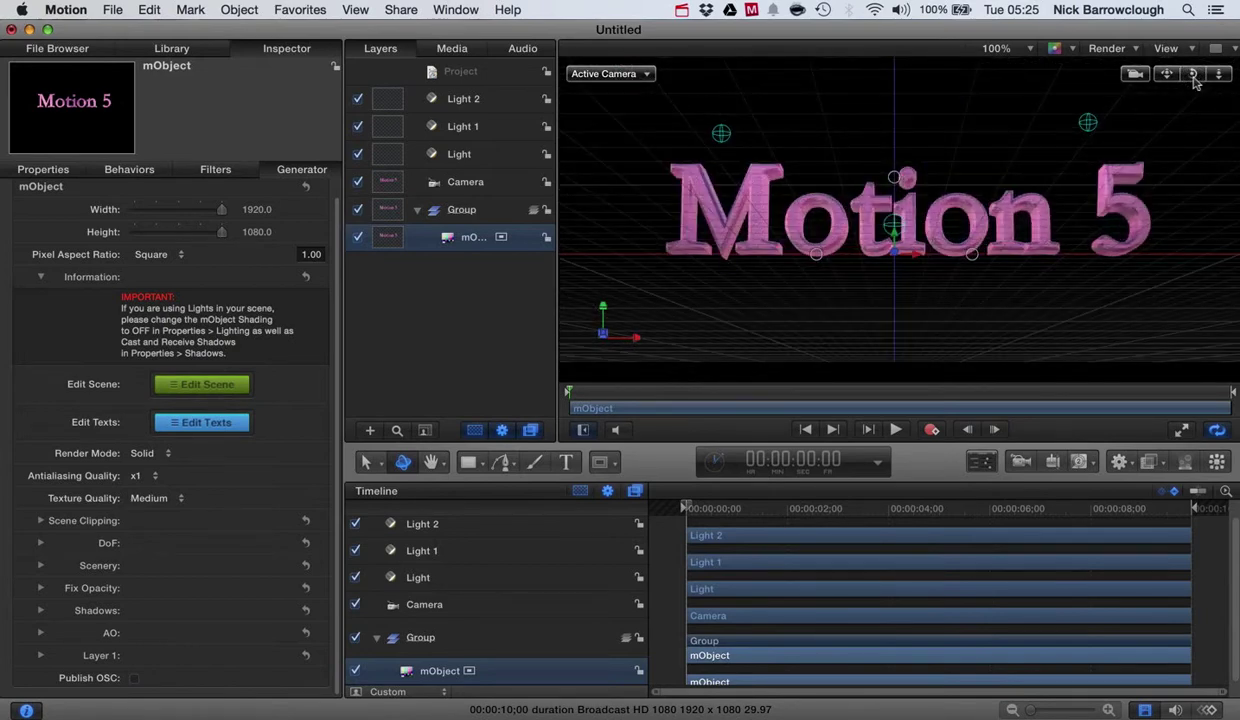
pyautogui.moveTo(1193, 75); pyautogui.dragTo(1194, 80)
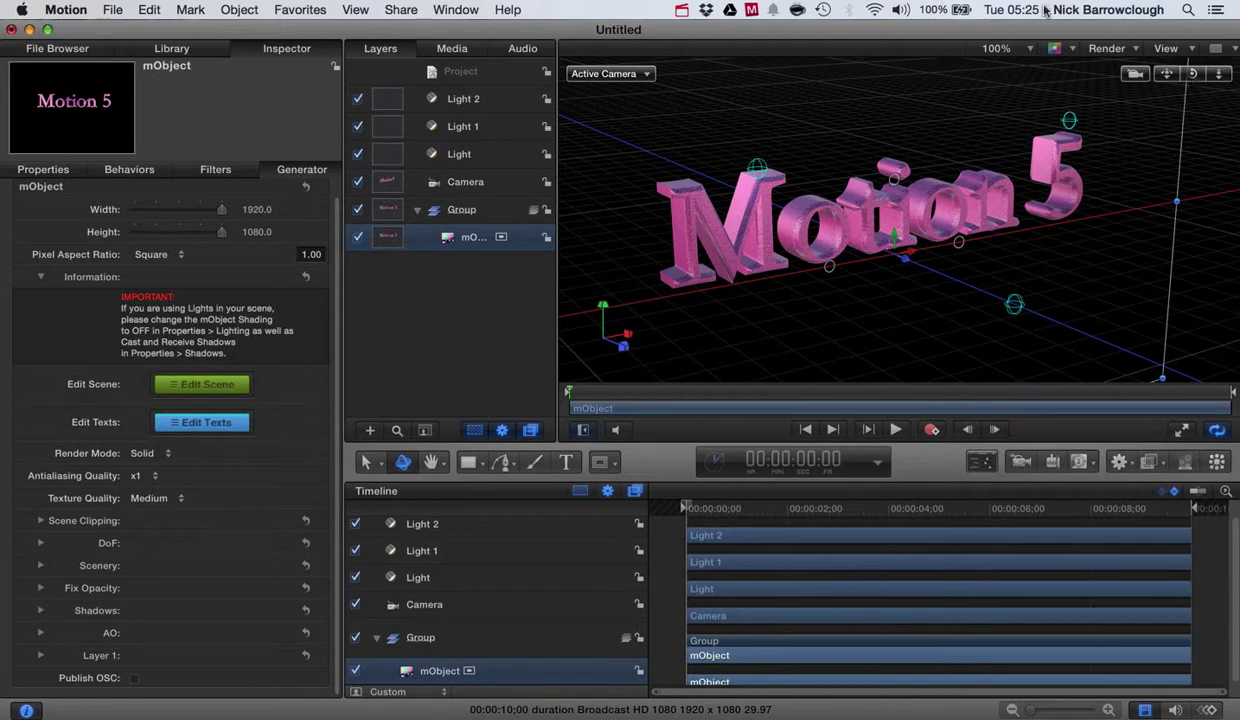
# Step: Set the canvas render quality to Draft and rotate the camera slightly around the text
pyautogui.click(1108, 48)
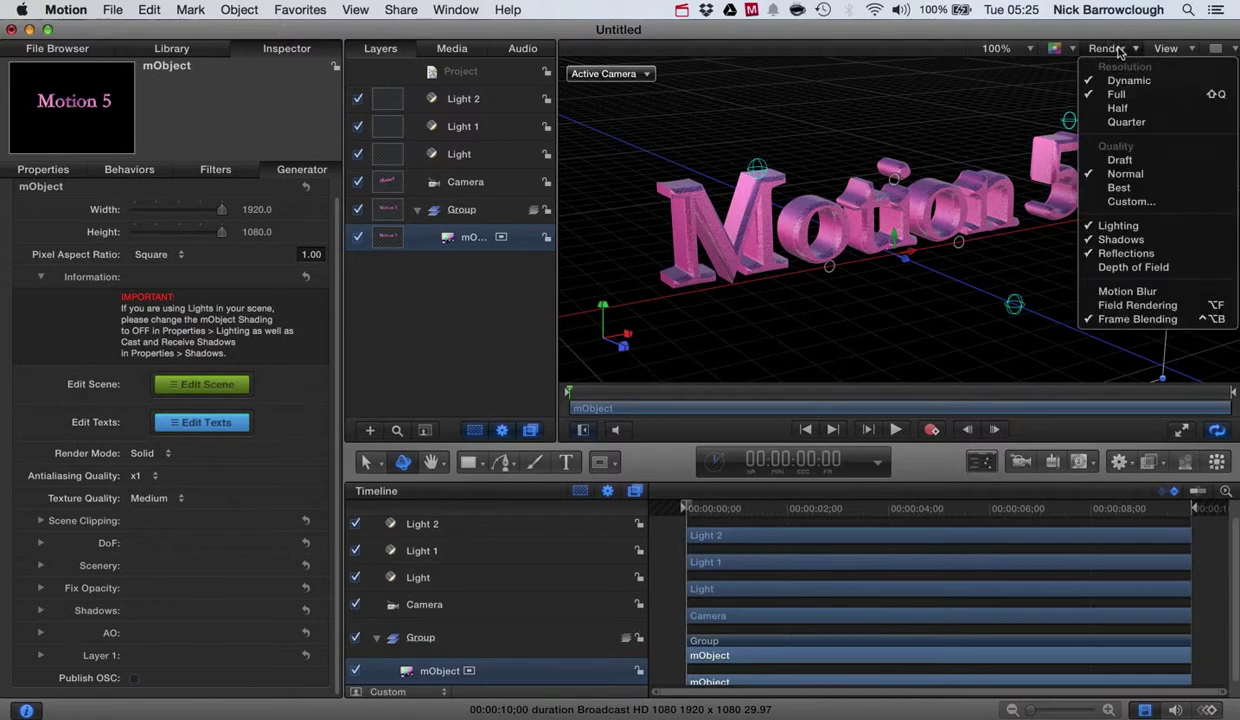
pyautogui.click(1130, 161)
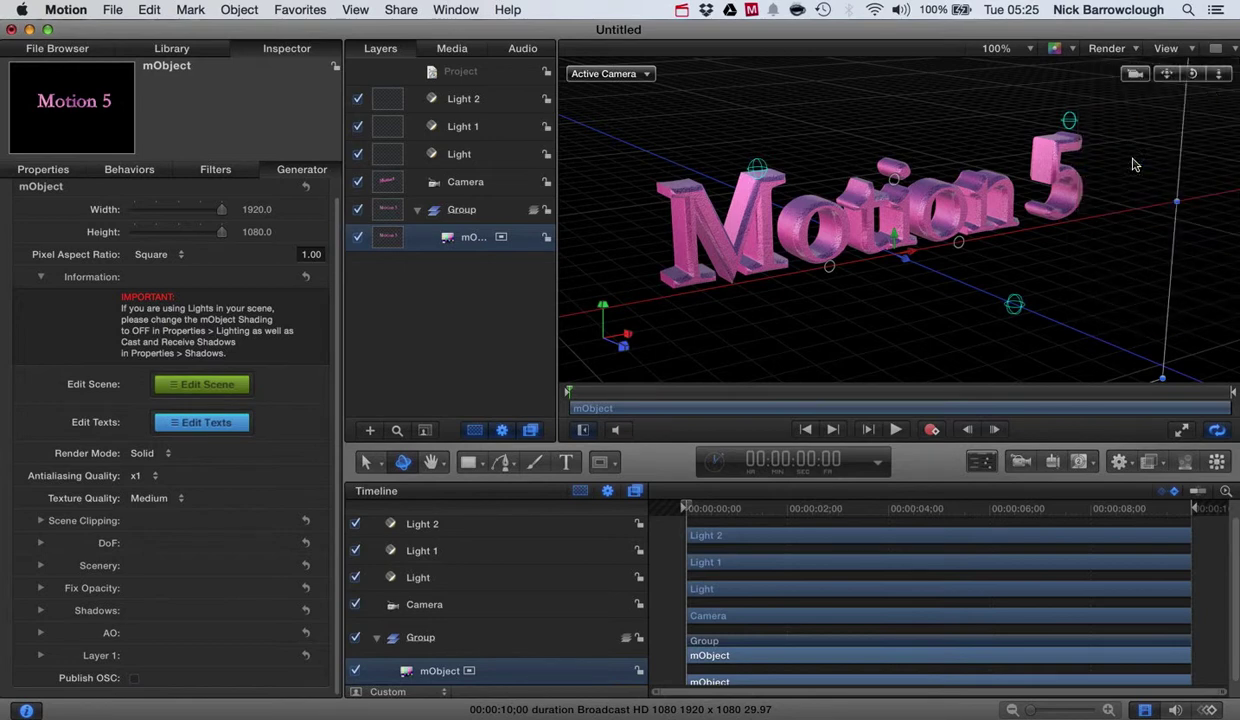
pyautogui.moveTo(1192, 74); pyautogui.dragTo(1196, 80)
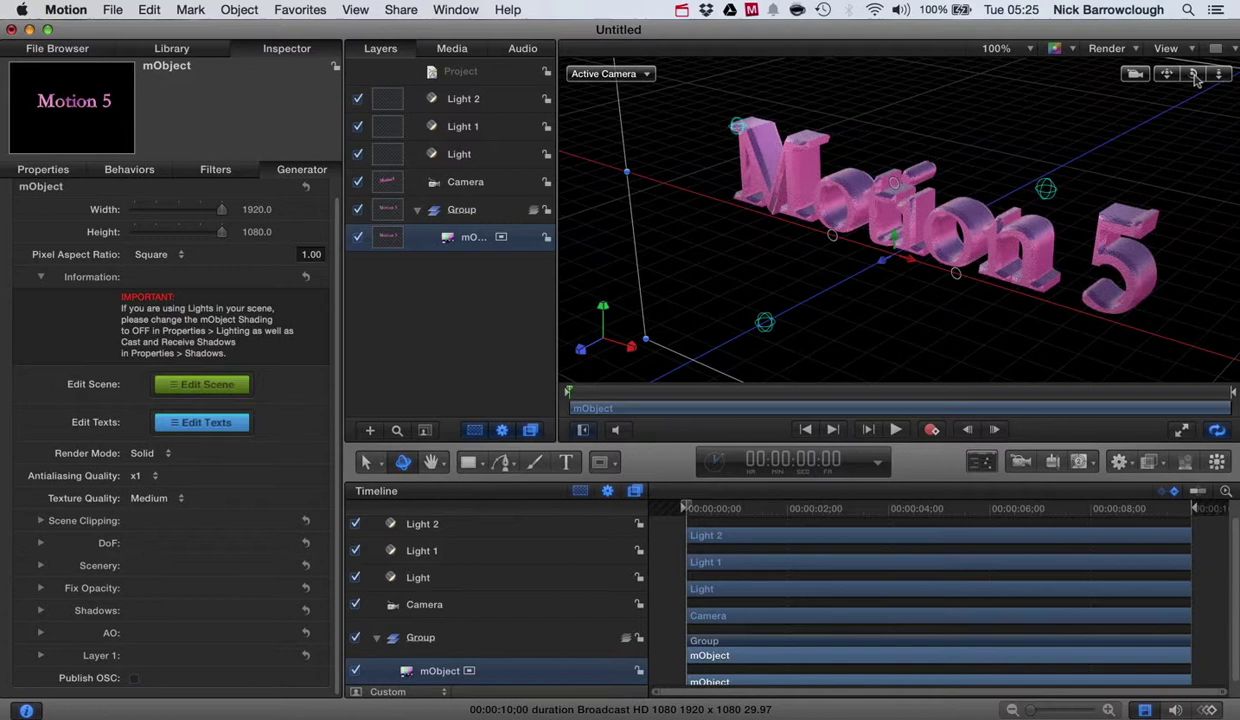
pyautogui.click(1116, 49)
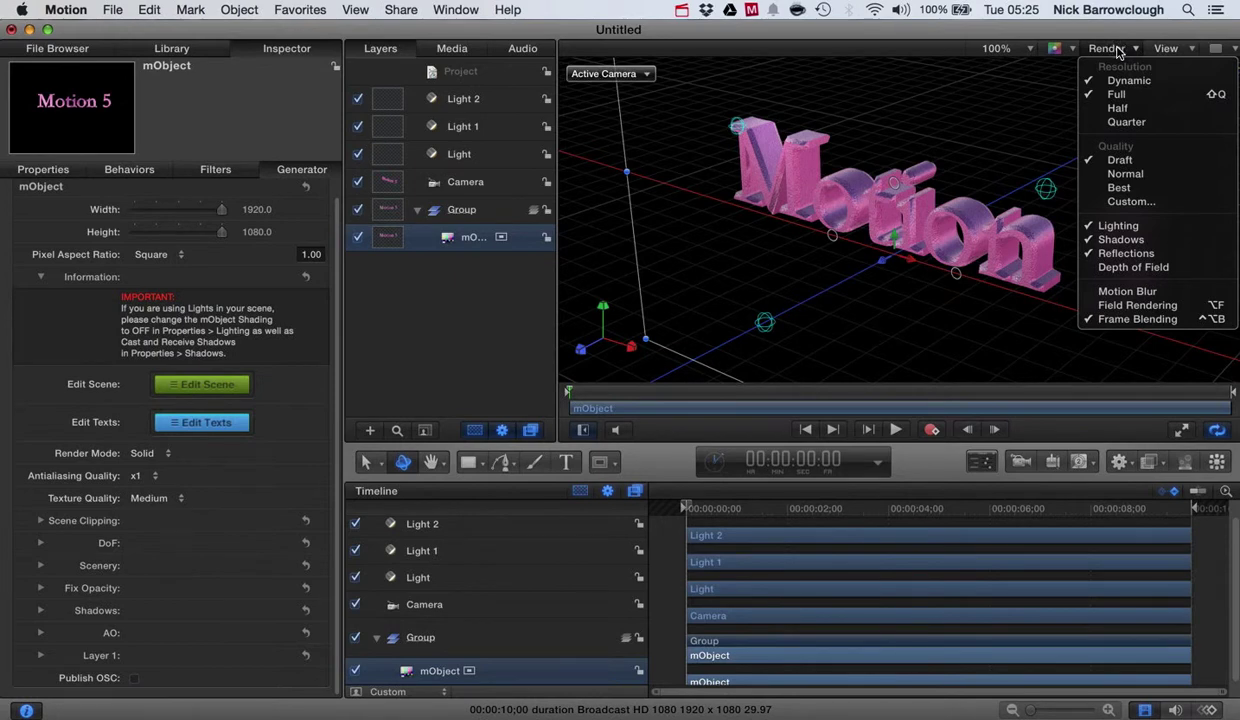
pyautogui.click(1118, 50)
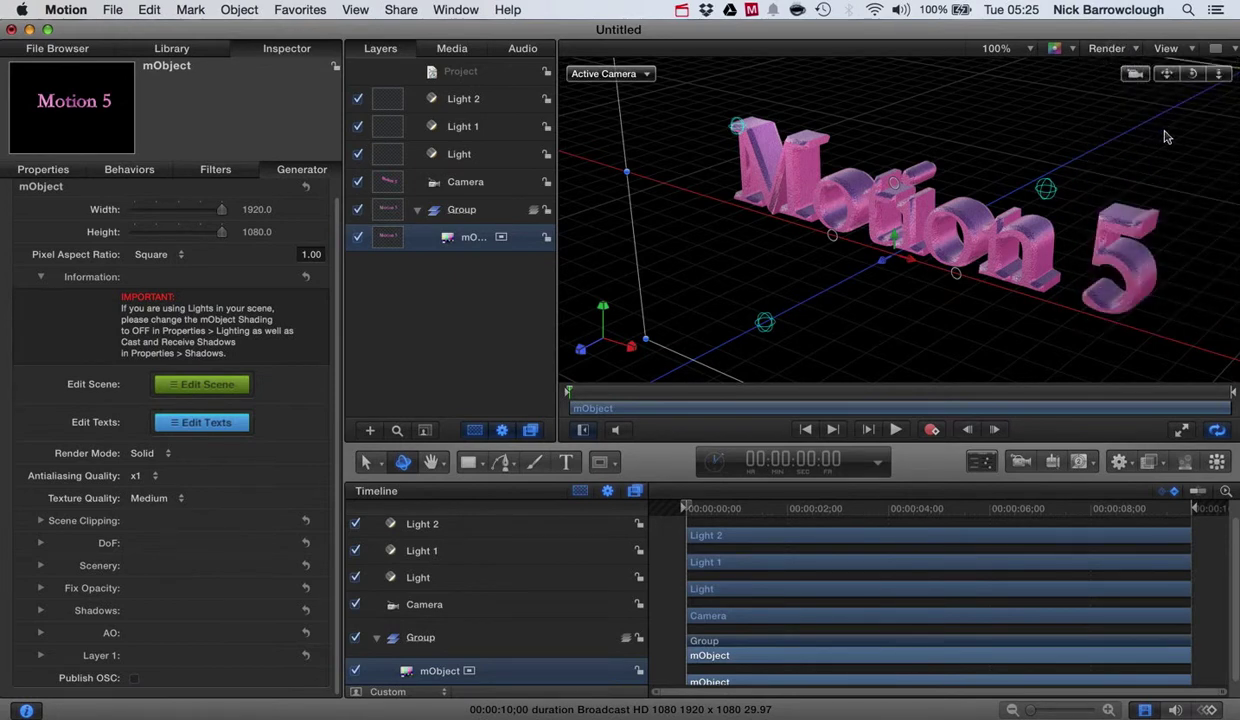
pyautogui.moveTo(1194, 73); pyautogui.dragTo(1196, 76)
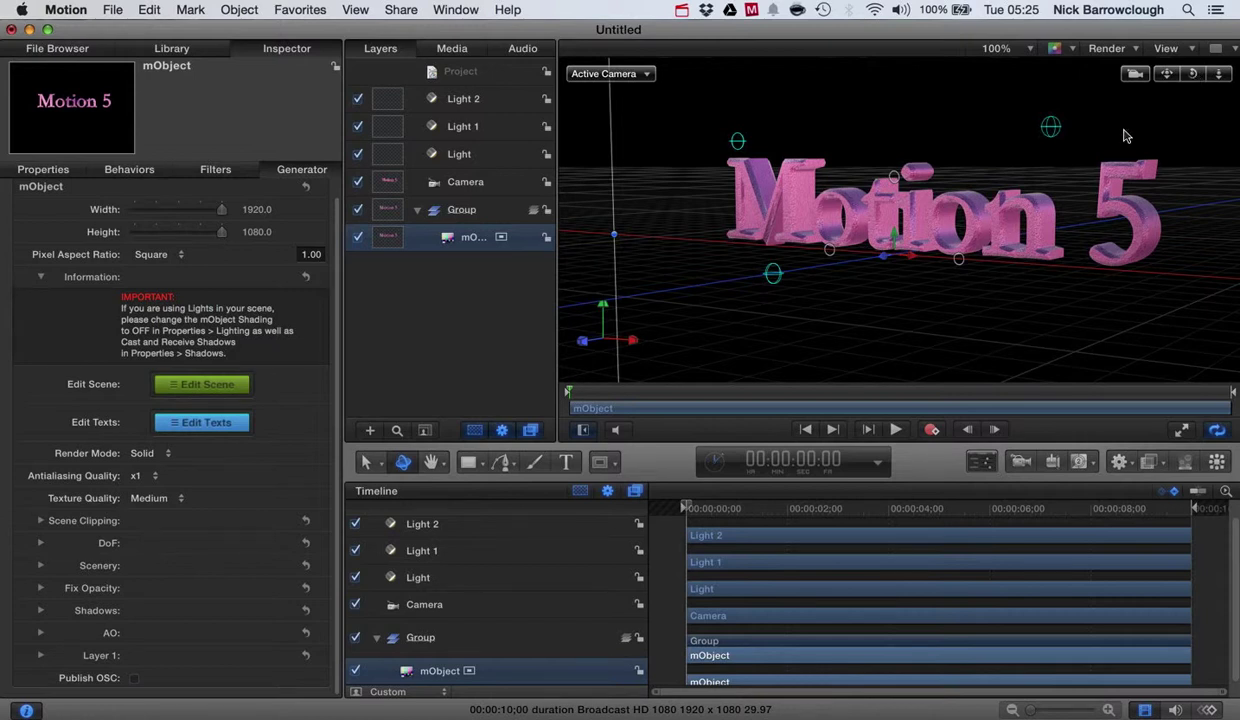
# Step: Orbit the camera to a near-frontal, slightly raised view of the Motion 5 text
pyautogui.moveTo(1190, 80); pyautogui.dragTo(1120, 80)
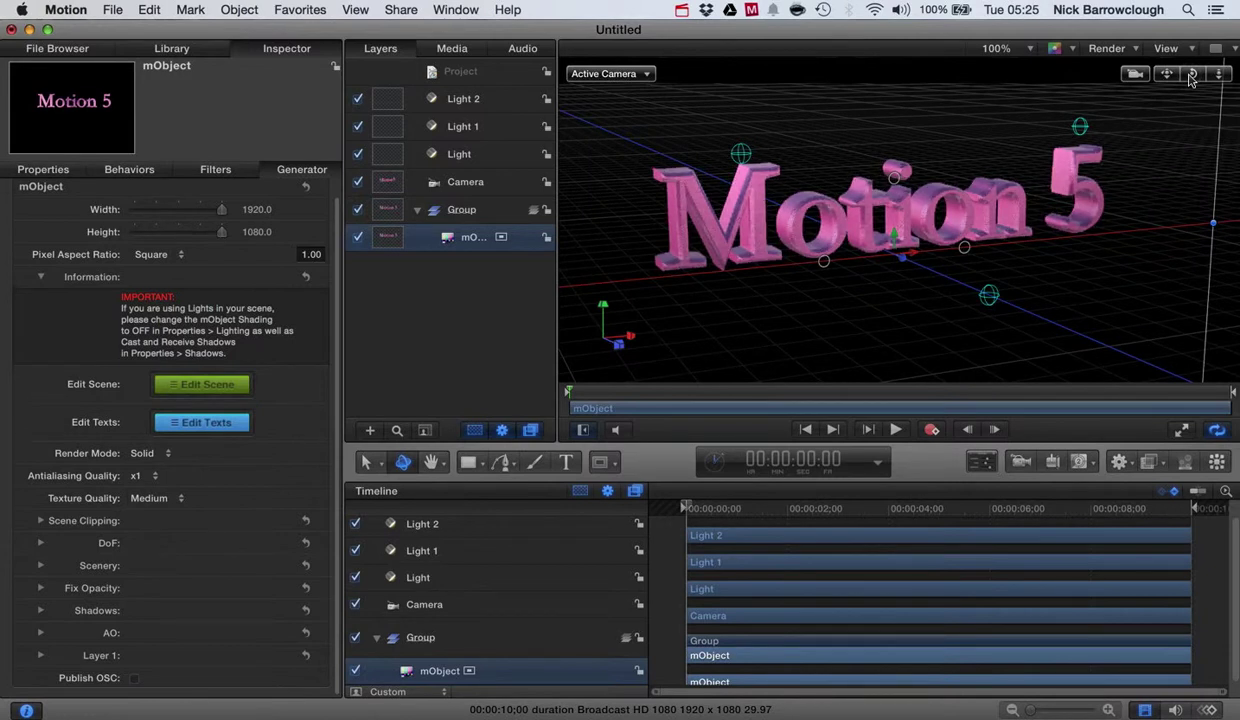